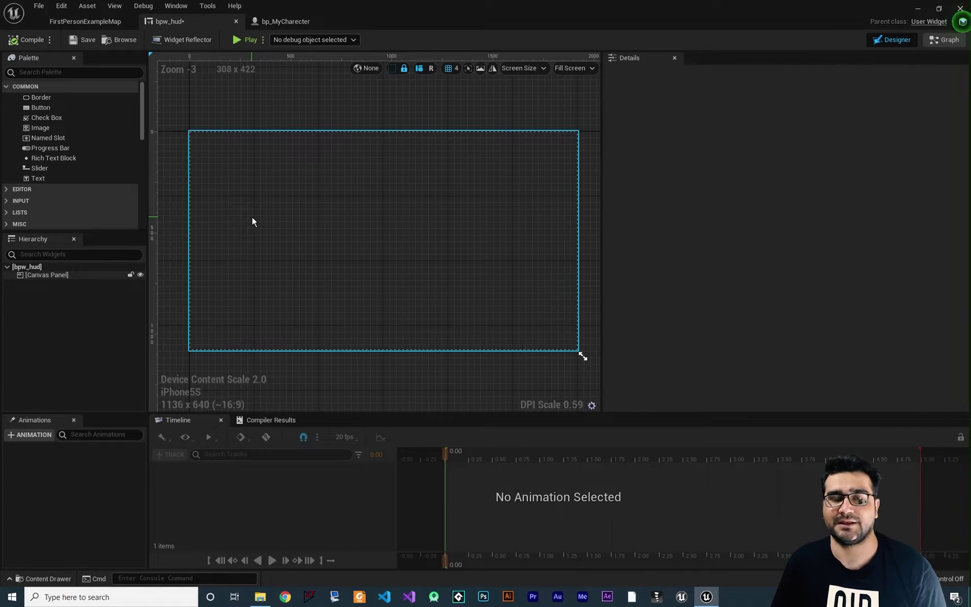
- Check the content drawer and the character blueprint's event graph, then return to the HUD designer
left_click(43, 578)
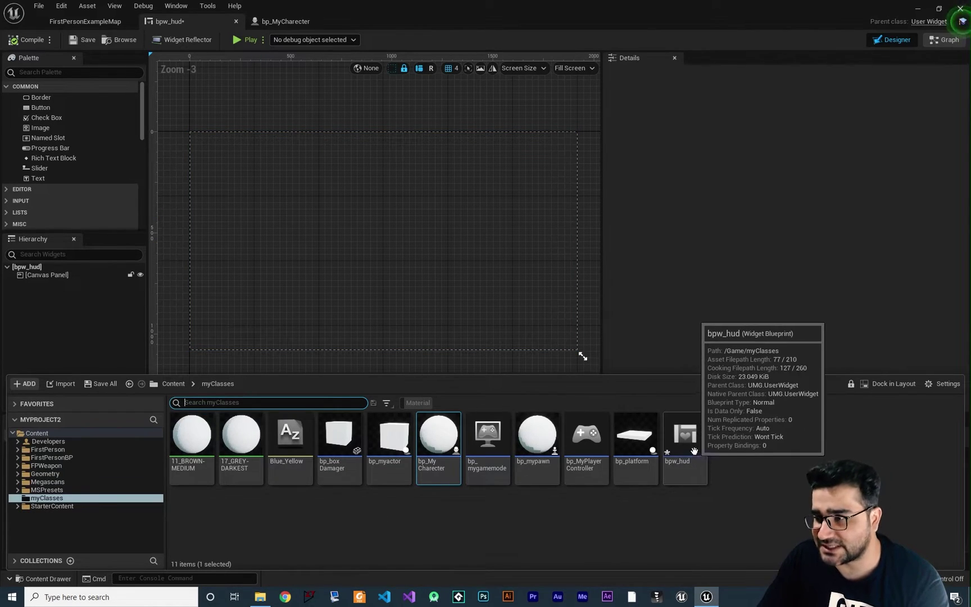
left_click(288, 21)
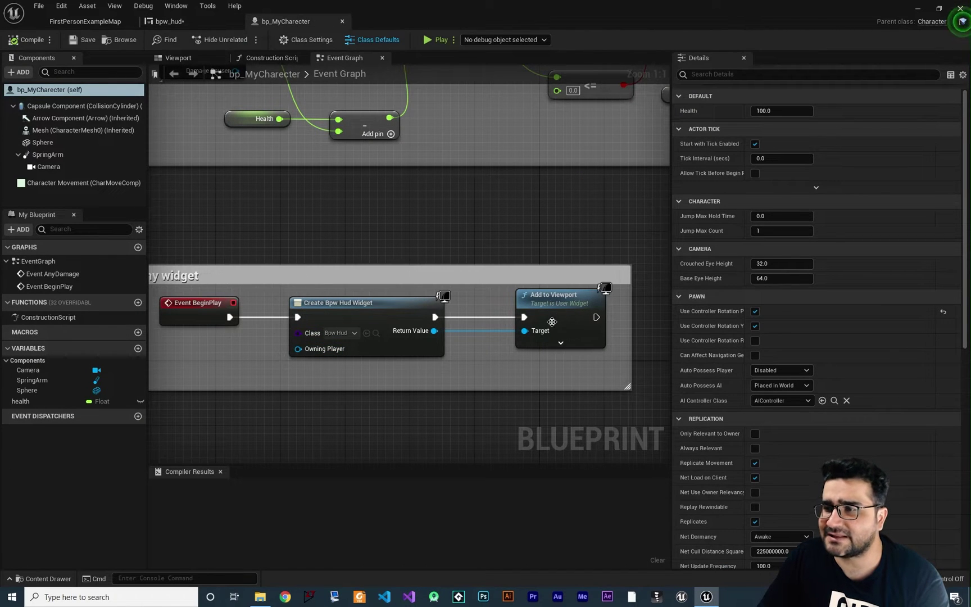
left_click(169, 21)
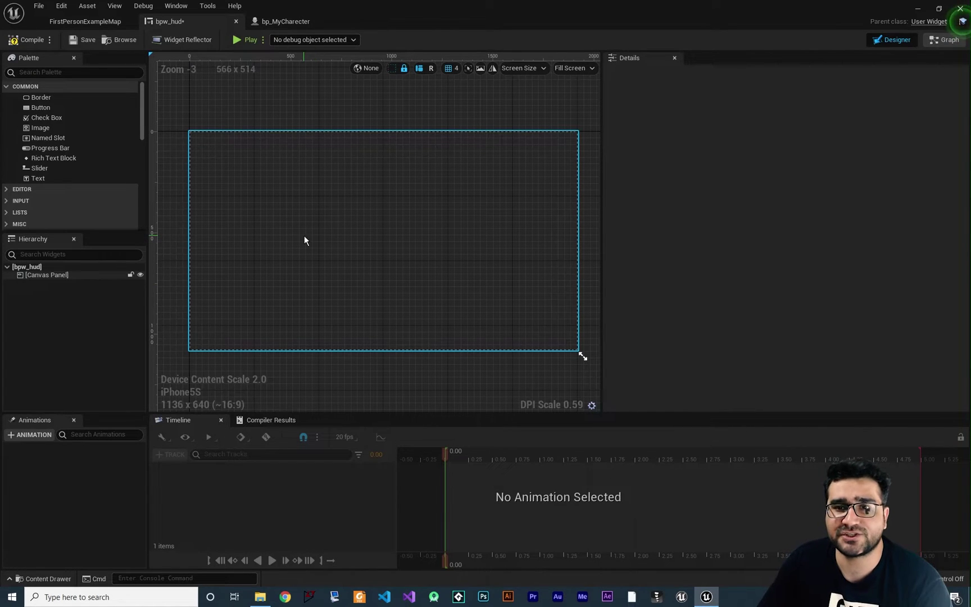
- Place a Scale Box from the Palette onto the HUD canvas
scroll(41, 202, "down", 3)
scroll(40, 203, "down", 2)
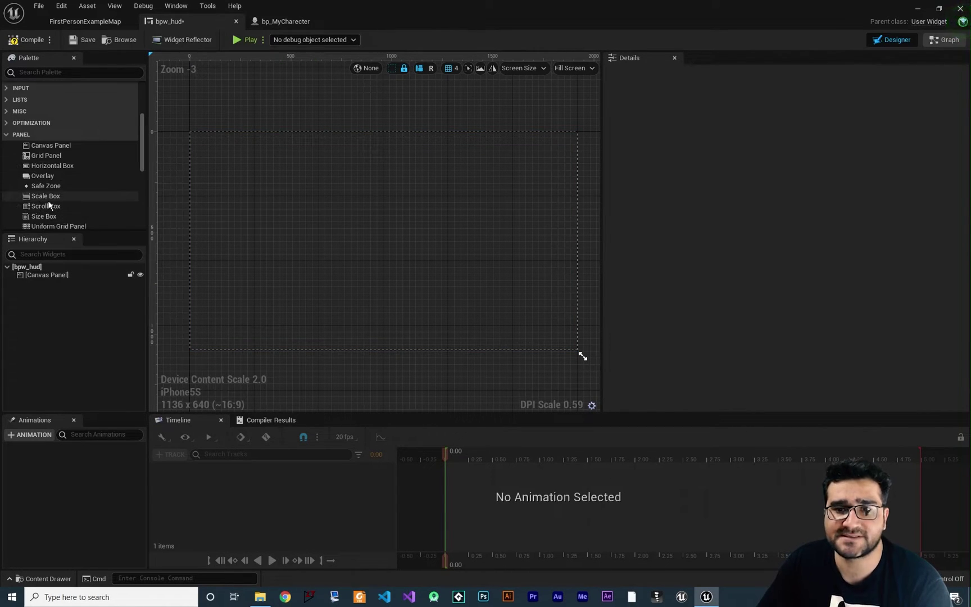
left_click(41, 197)
left_click_drag(41, 197, 327, 221)
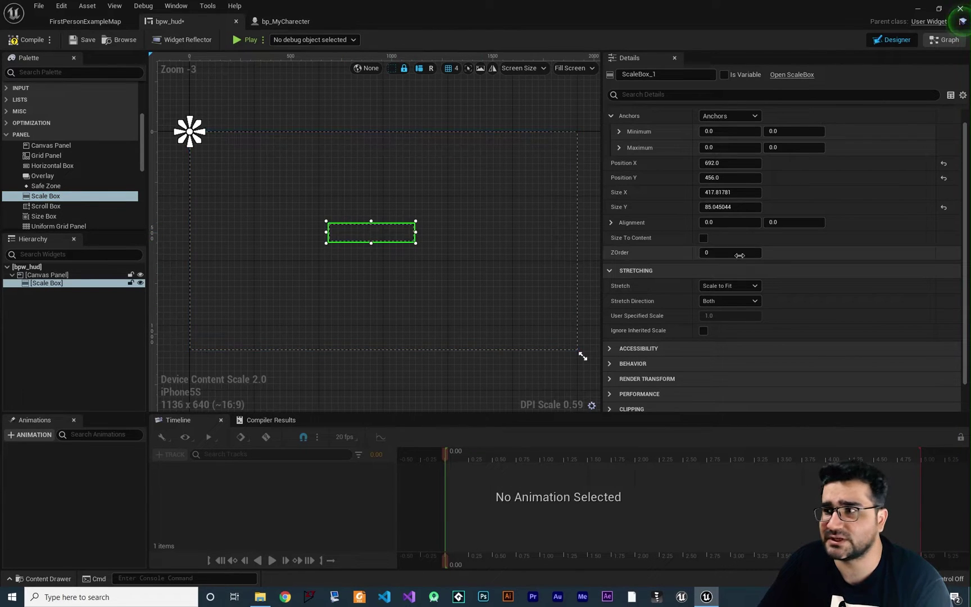
- Put a Text Block inside the scale box and set its font size to 88
scroll(53, 207, "up", 5)
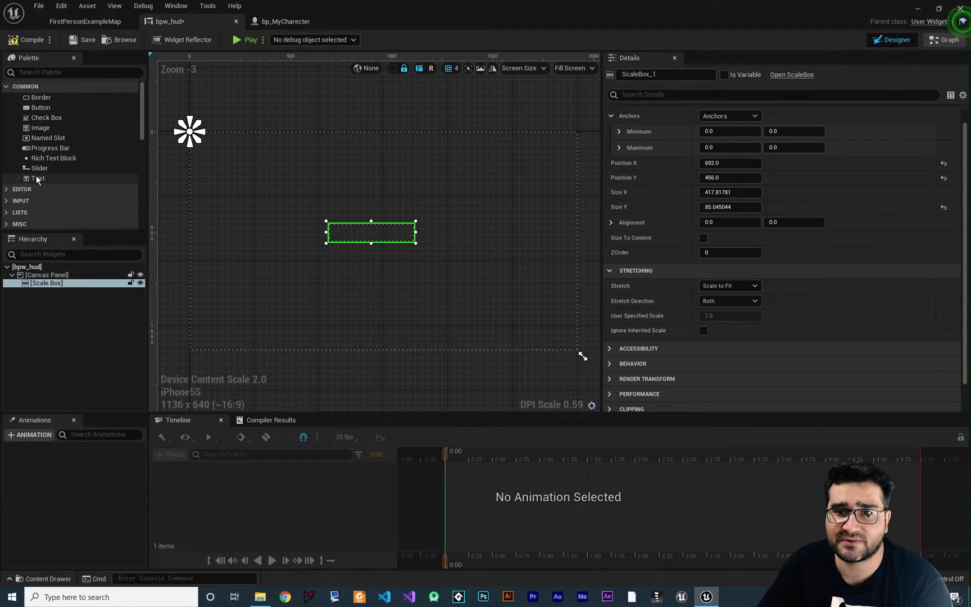
left_click_drag(36, 177, 48, 289)
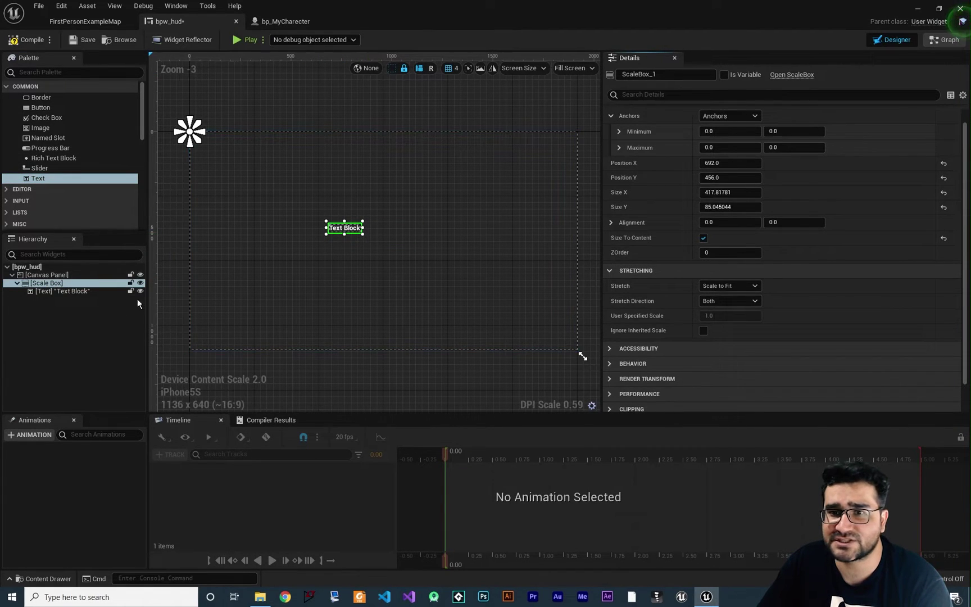
left_click(67, 291)
left_click_drag(710, 272, 752, 272)
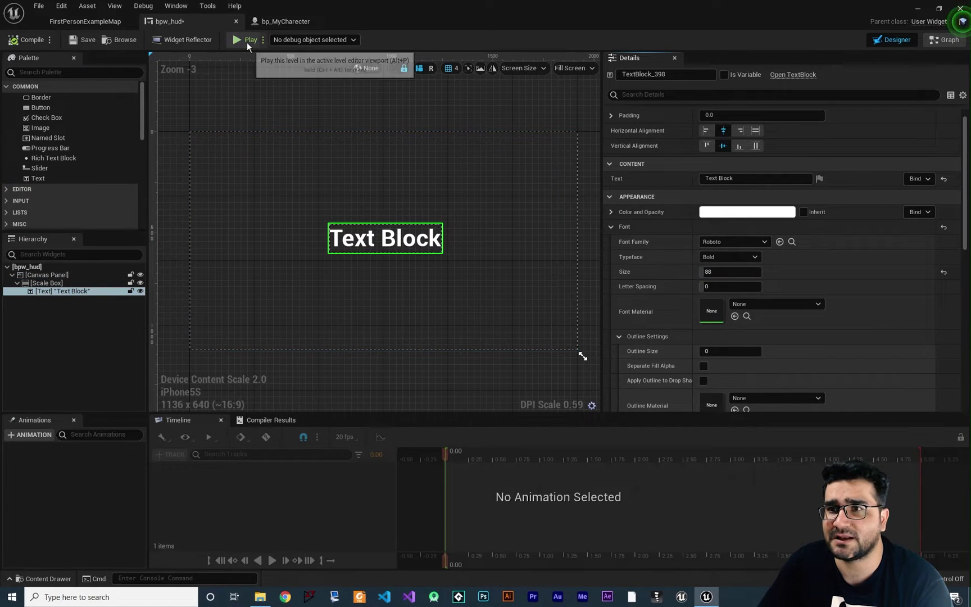
left_click(247, 40)
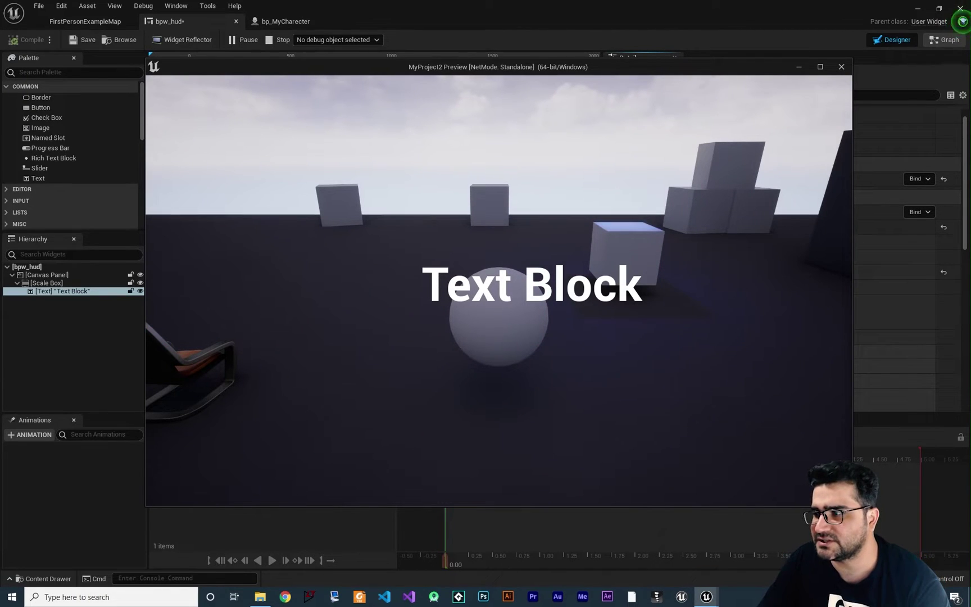
left_click_drag(851, 505, 511, 326)
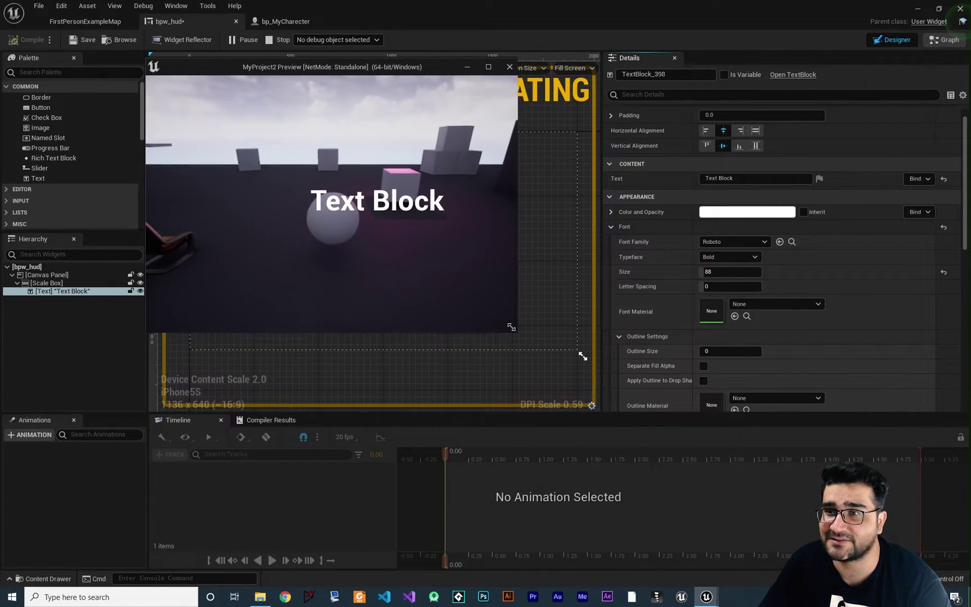
left_click(508, 323)
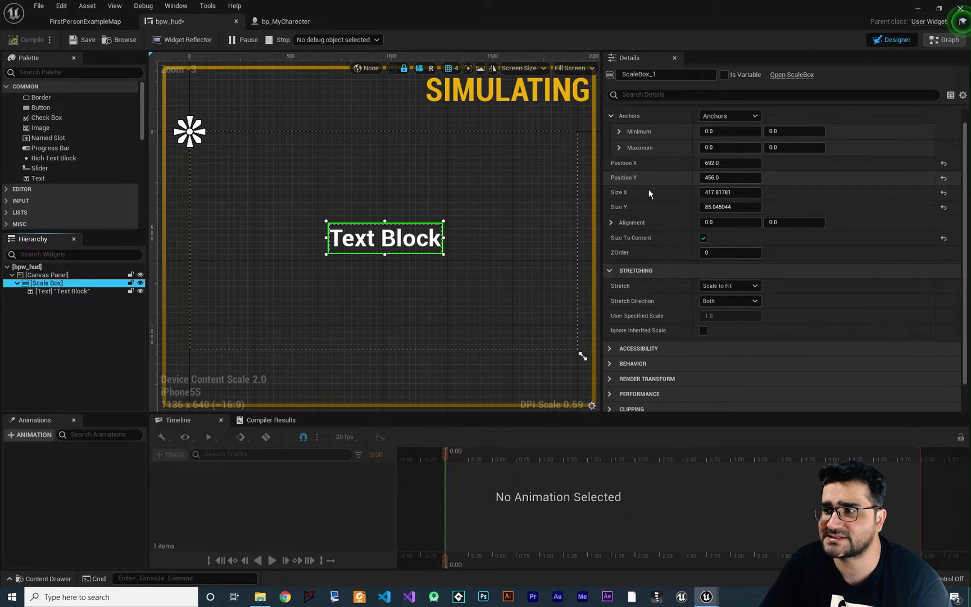
mouse_move(706, 595)
left_click(756, 558)
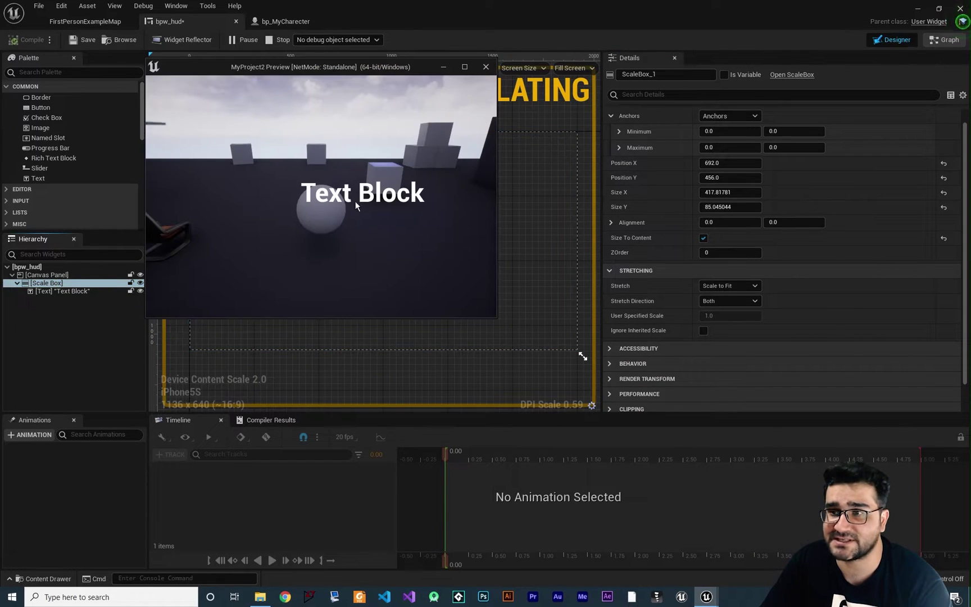
left_click_drag(489, 311, 444, 264)
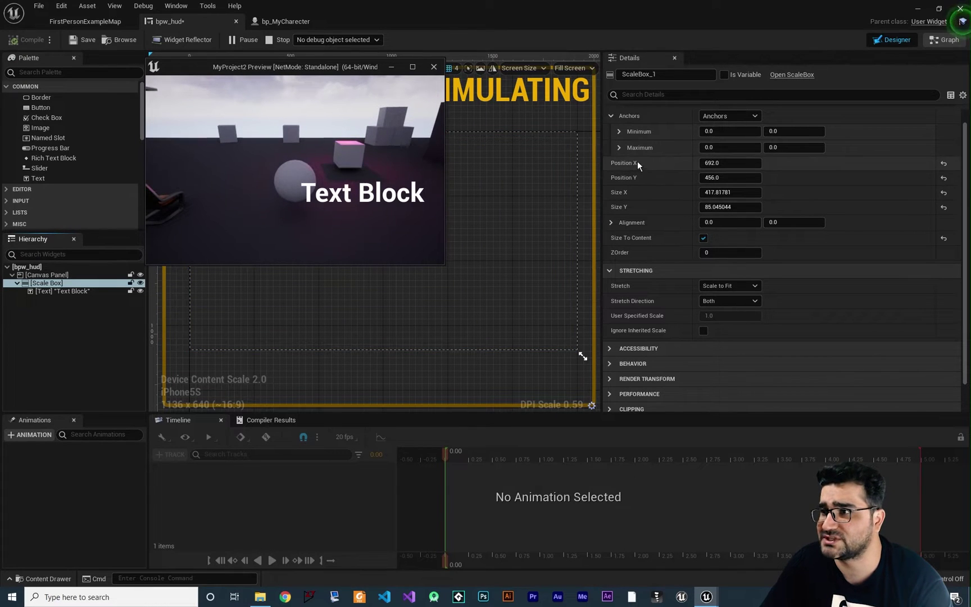
left_click(433, 67)
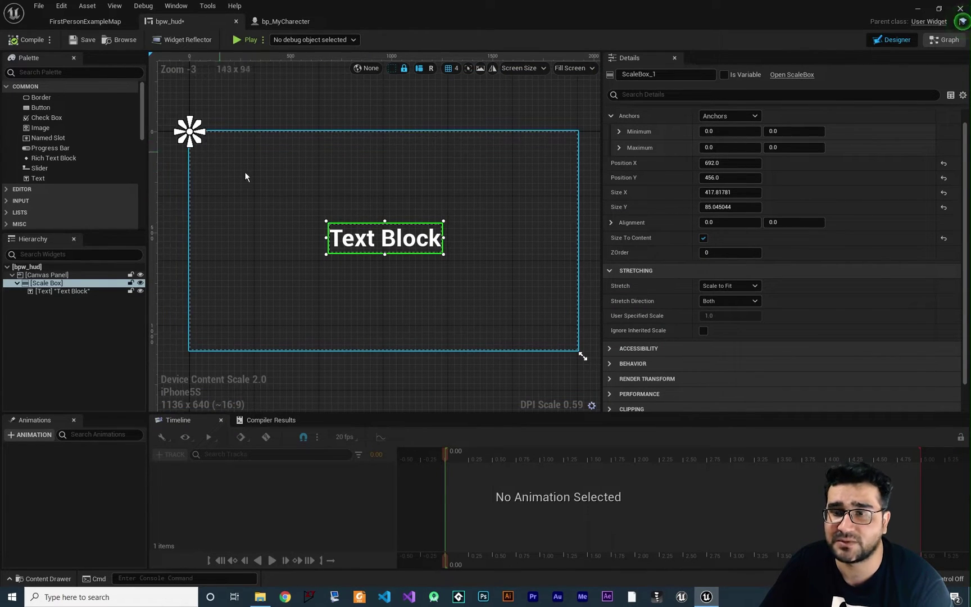
- Move the scale box to the top-left at 44, 40, set the text to size 56, and start Play
left_click_drag(350, 242, 219, 159)
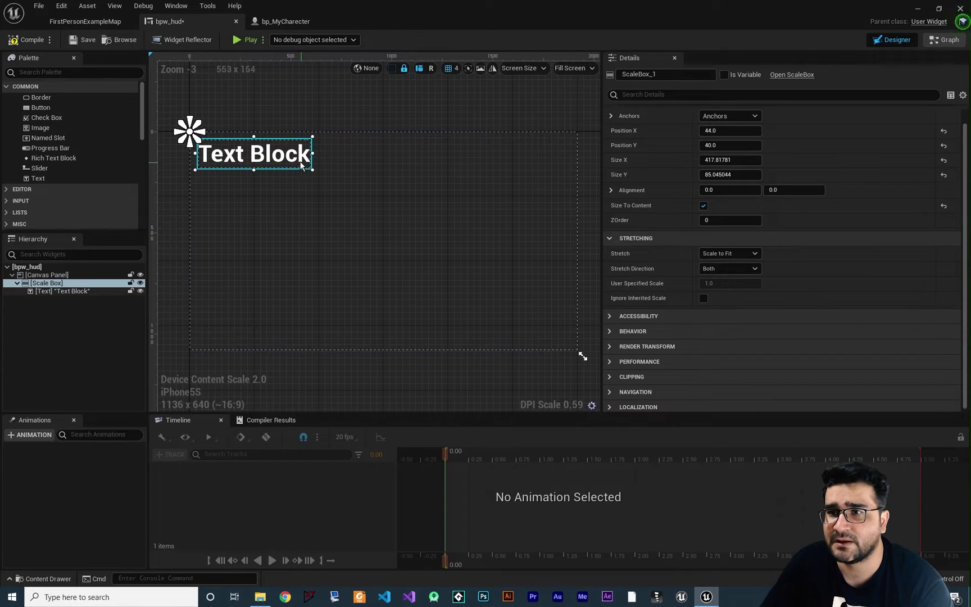
left_click(68, 291)
left_click_drag(731, 271, 713, 272)
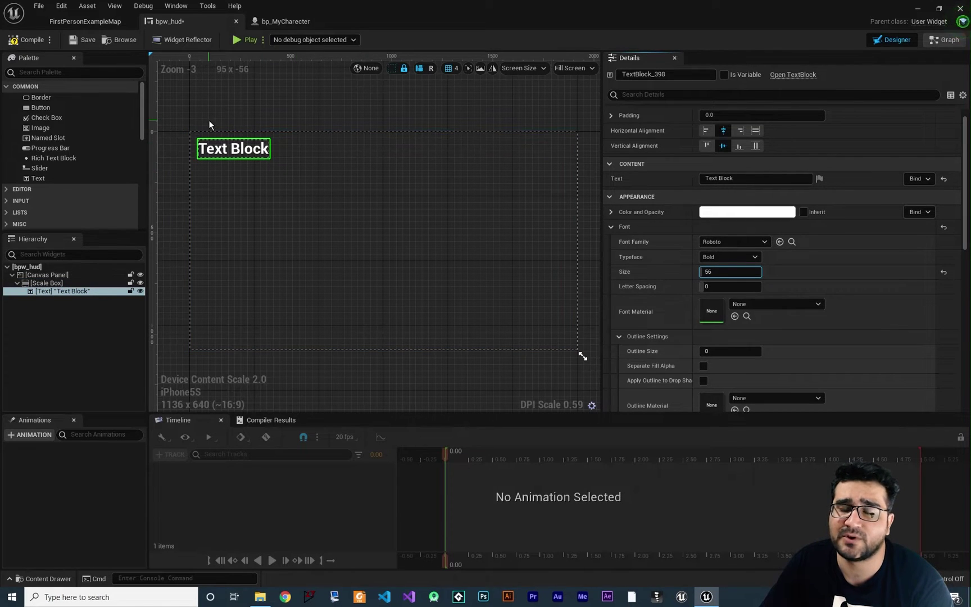
left_click(46, 284)
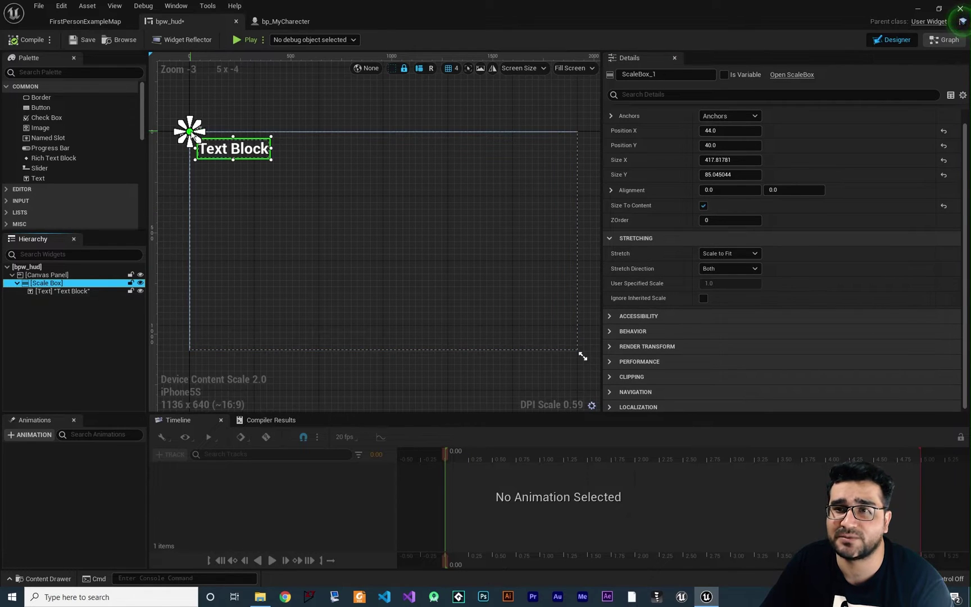
left_click(246, 40)
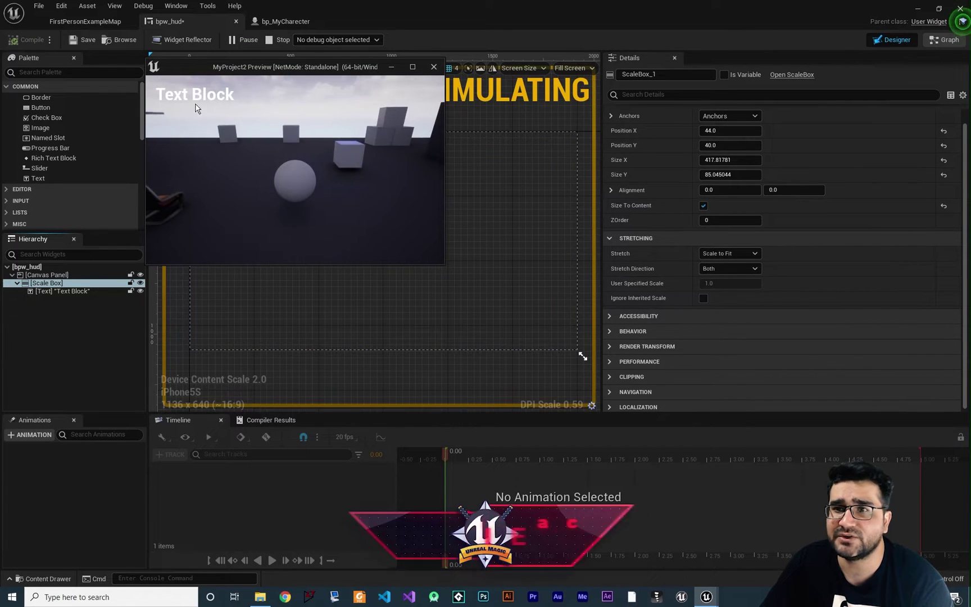
- Enlarge and then narrow the preview window to check the top-left text, then close it
left_click_drag(445, 264, 938, 549)
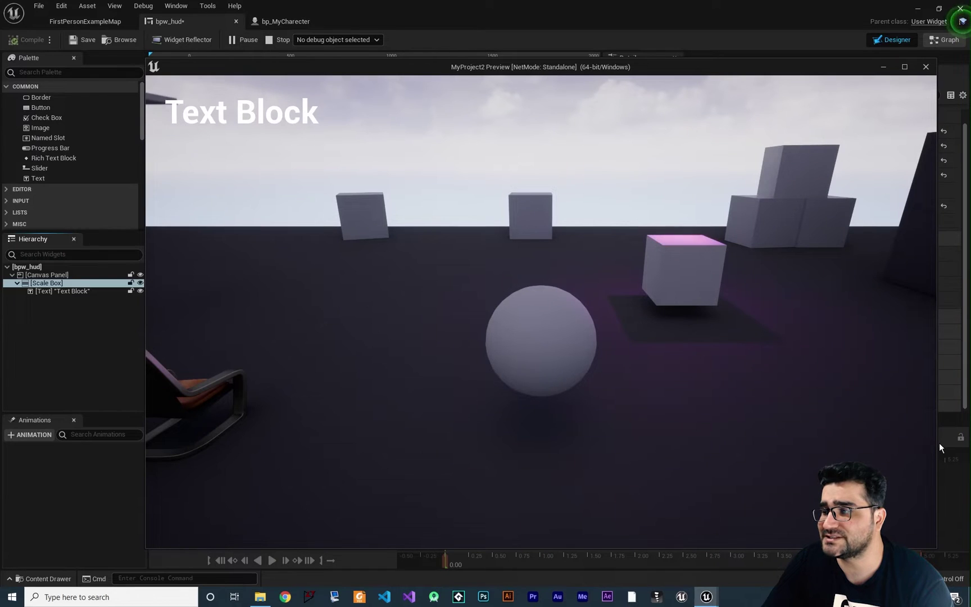
left_click_drag(938, 442, 771, 443)
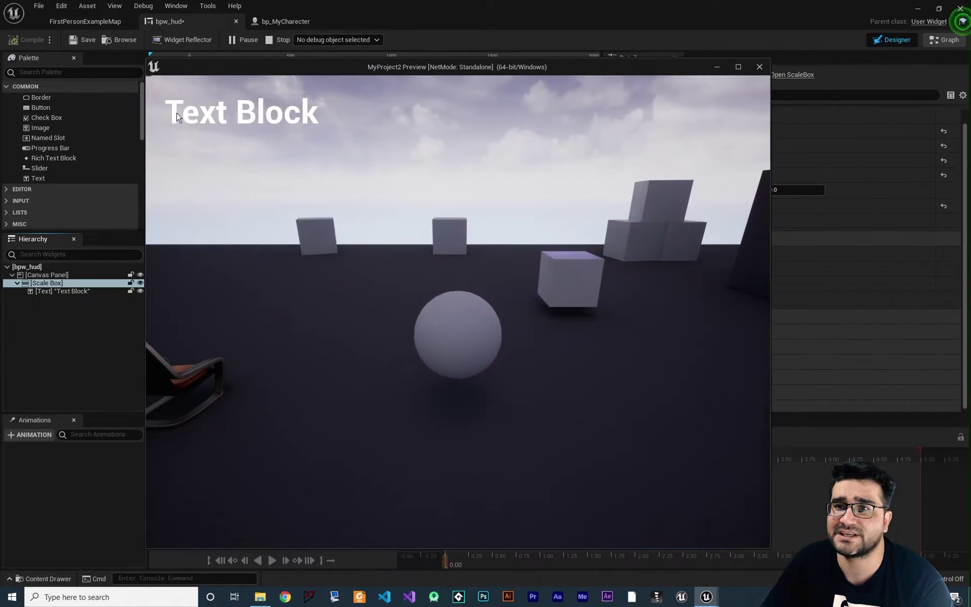
left_click(759, 67)
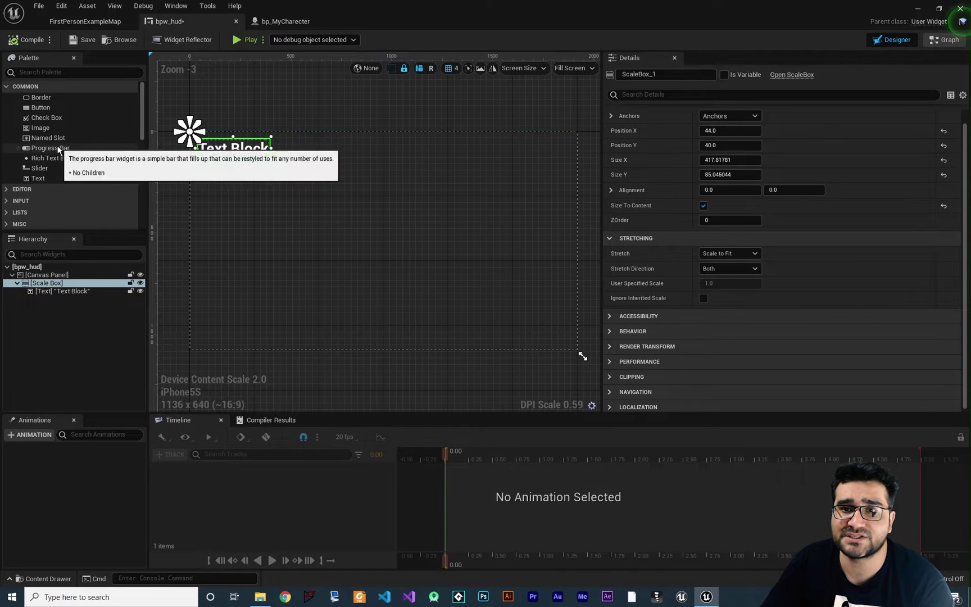
- Add a second Scale Box near the top-right holding a Progress Bar, and widen it leftward
scroll(63, 193, "down", 3)
scroll(63, 193, "down", 2)
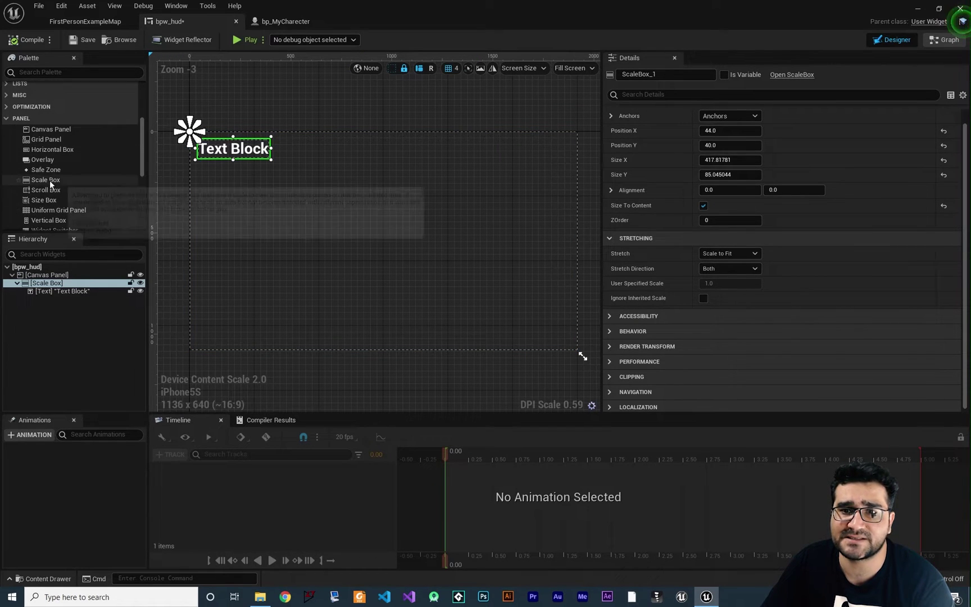
left_click_drag(50, 180, 536, 154)
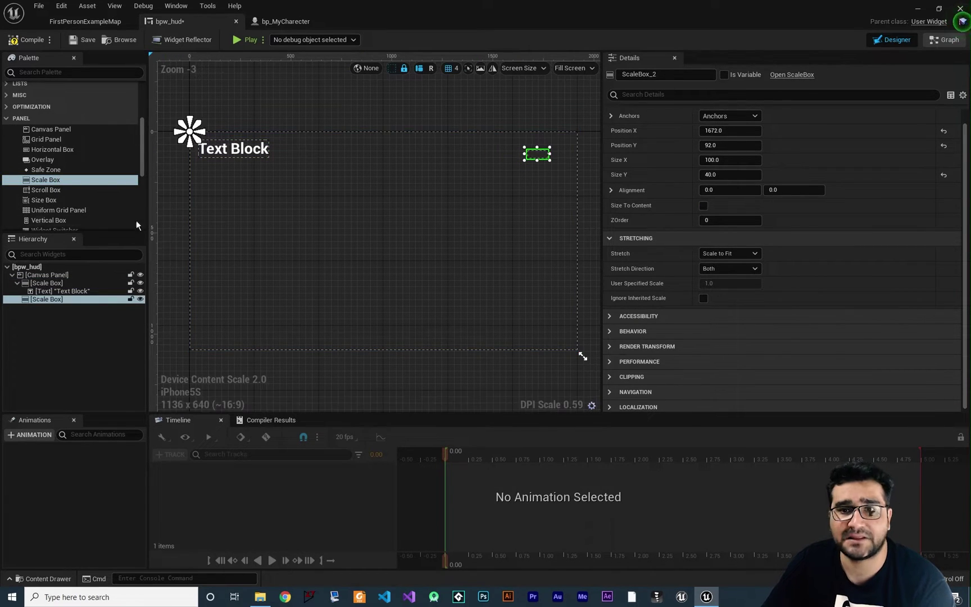
scroll(84, 217, "up", 4)
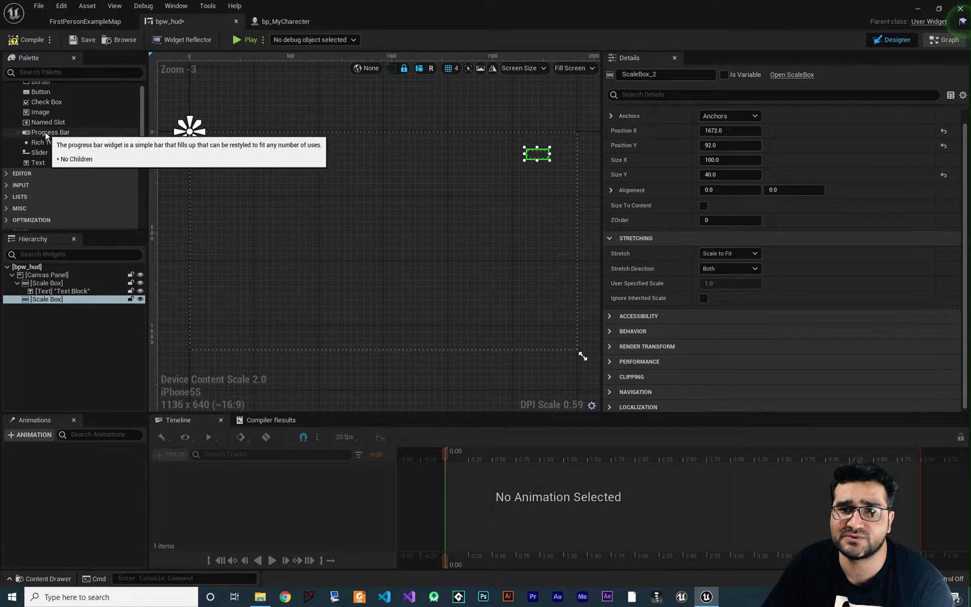
left_click_drag(45, 132, 35, 303)
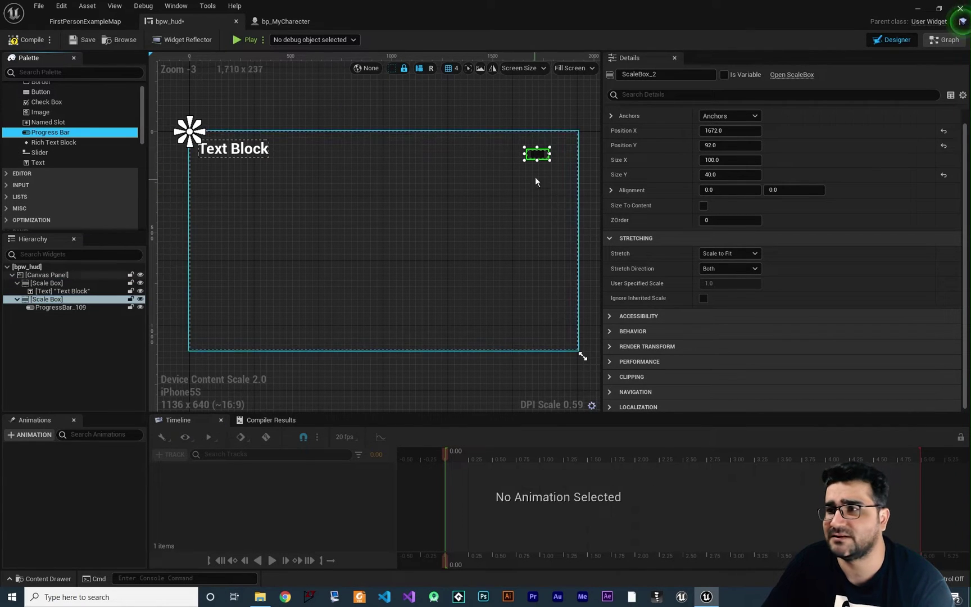
left_click_drag(523, 154, 397, 154)
- Make the progress bar fill horizontally and vertically, with Percent set to 1.0
left_click(468, 153)
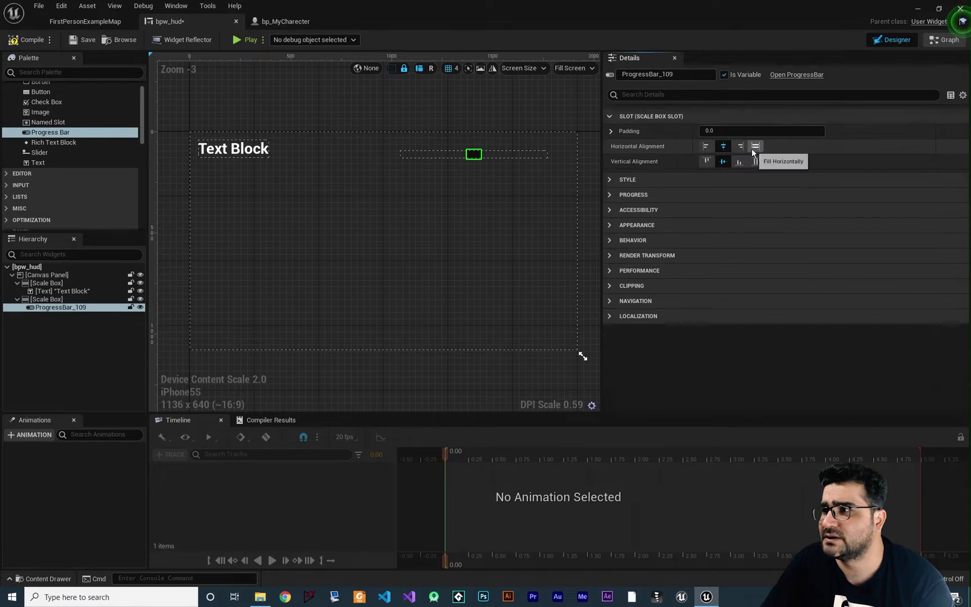
left_click(754, 148)
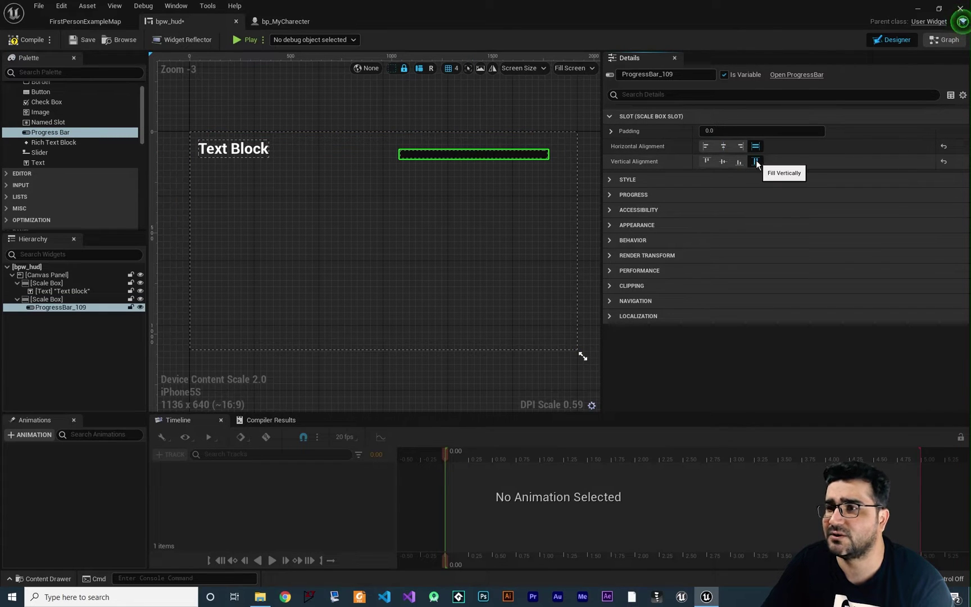
left_click(756, 162)
left_click(613, 195)
left_click(729, 209)
type("1")
key("Return")
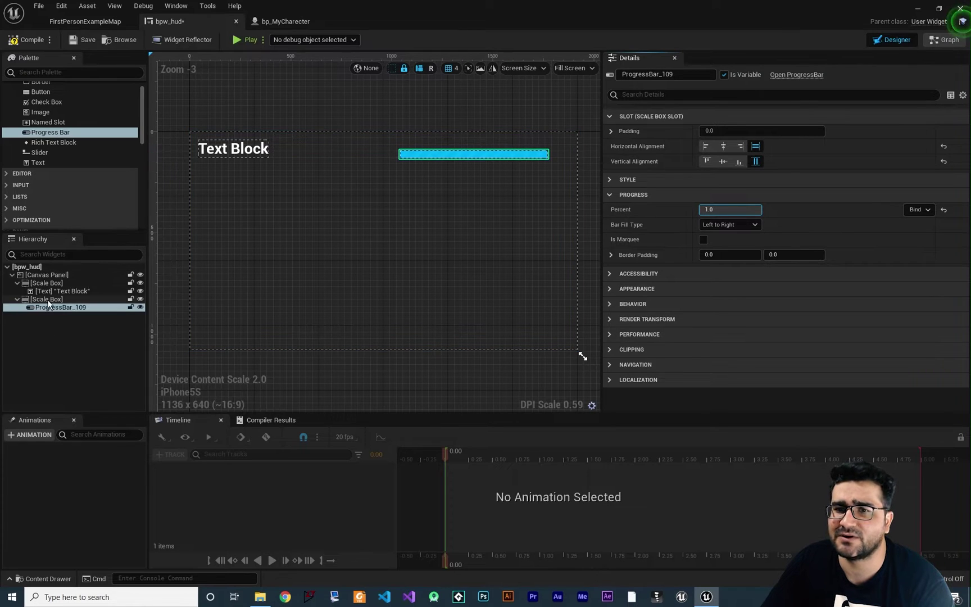
- Anchor the progress bar's scale box to the top-right corner preset
left_click(112, 299)
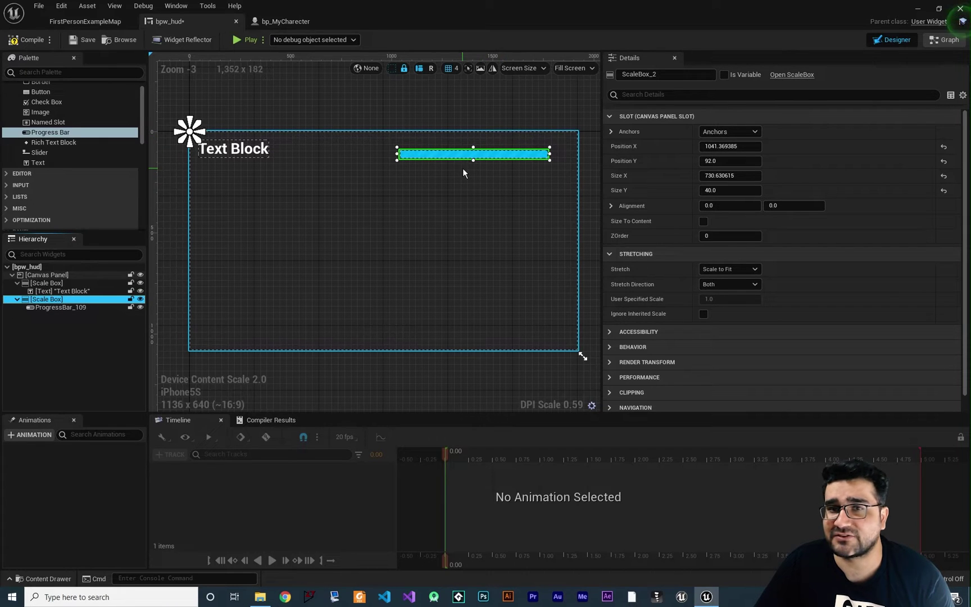
left_click(723, 133)
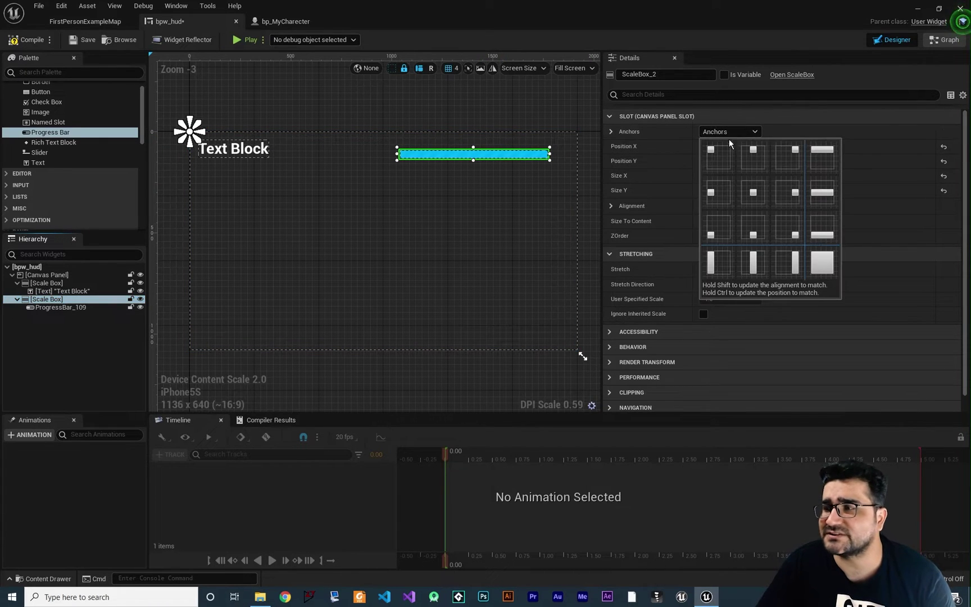
left_click(787, 157)
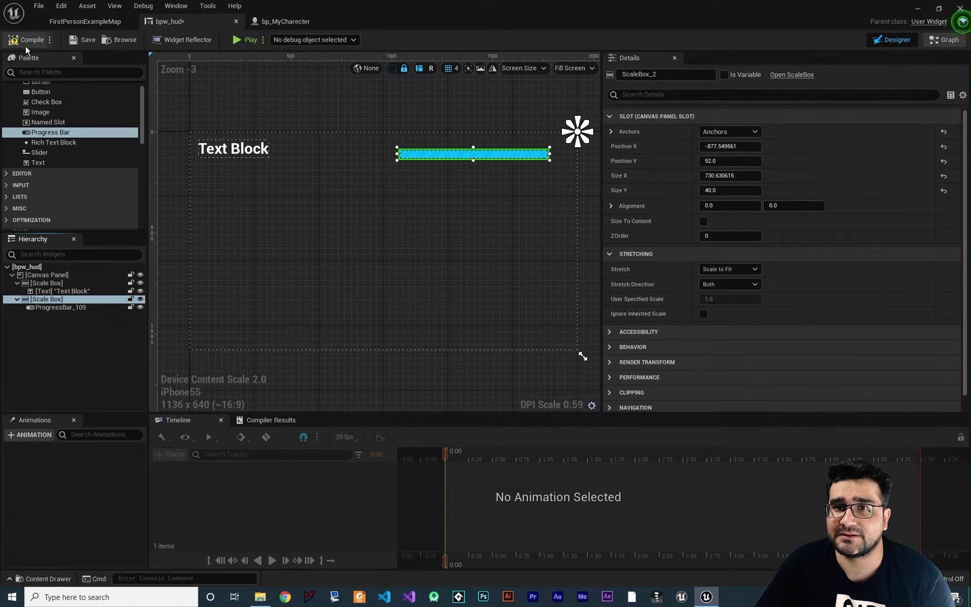
left_click(247, 39)
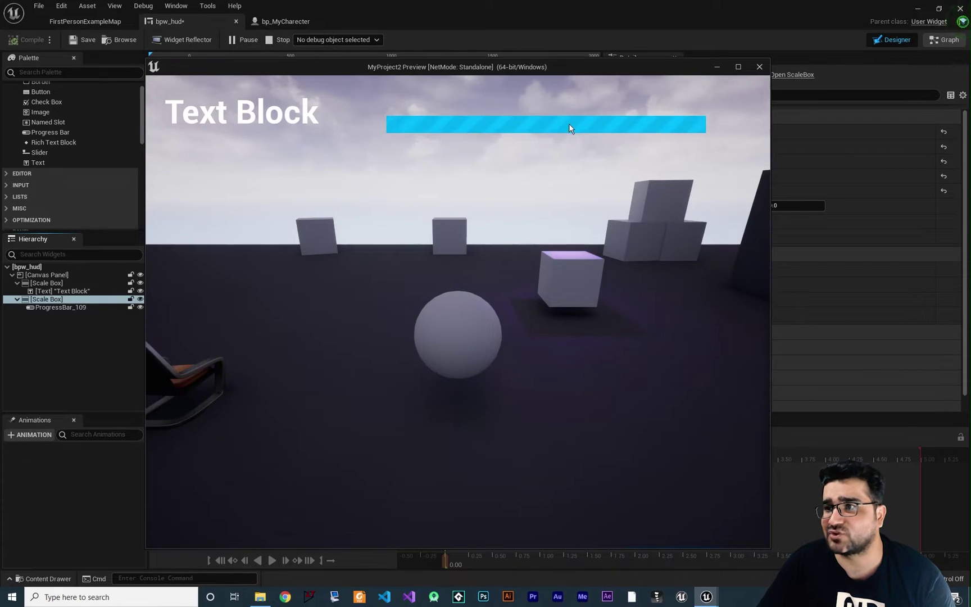
left_click_drag(774, 554, 681, 483)
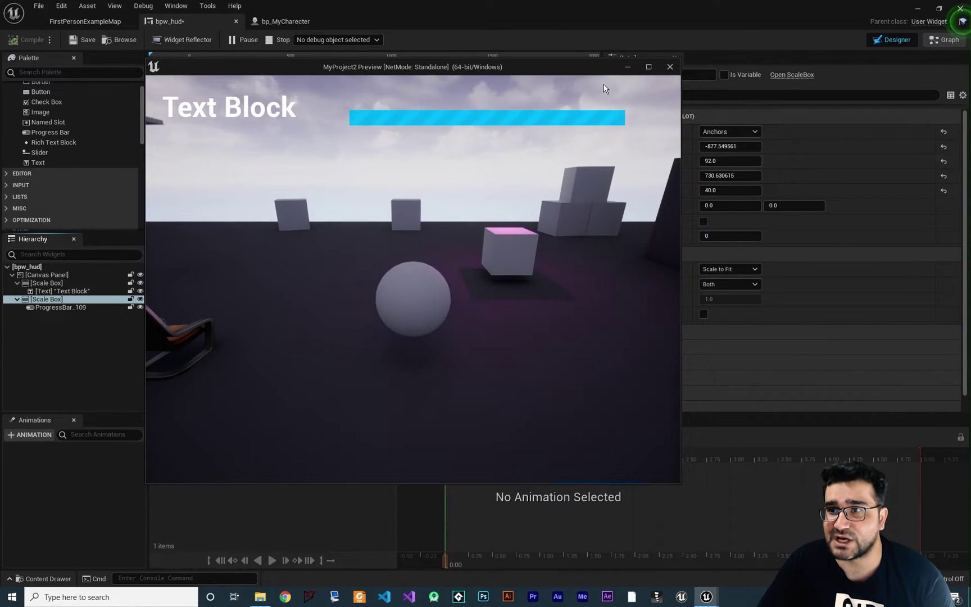
left_click(668, 66)
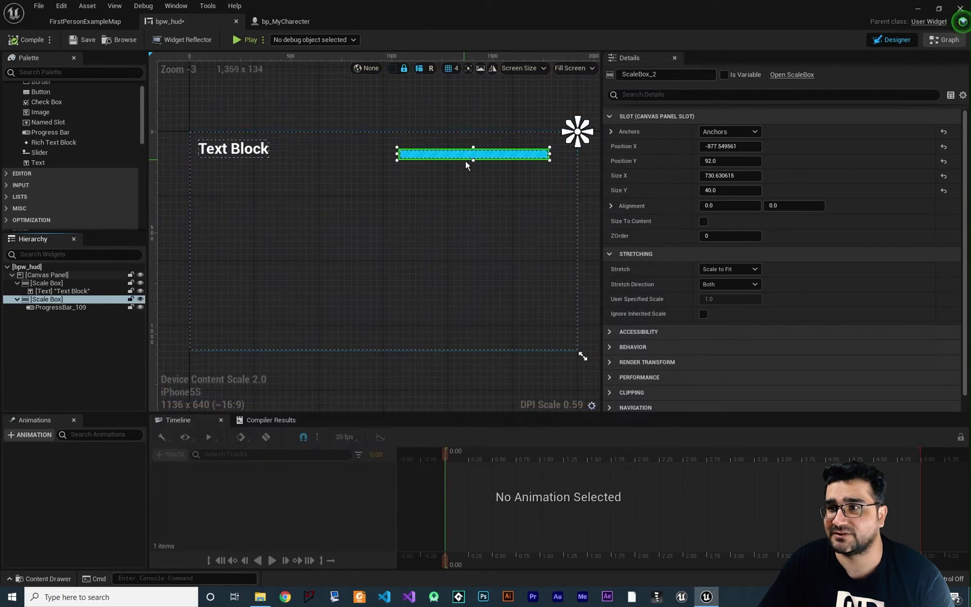
left_click(466, 155)
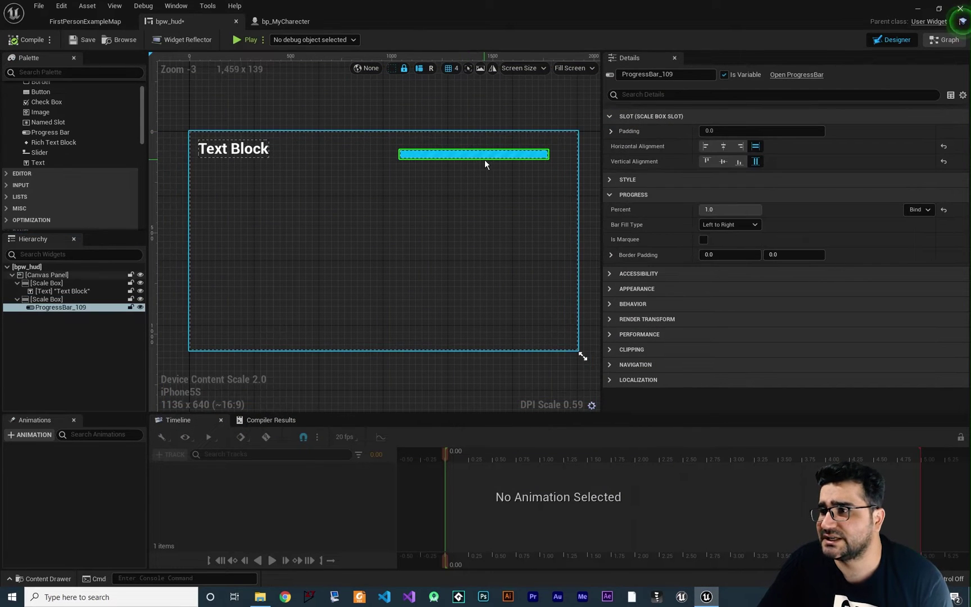
- Narrow the progress bar's scale box to about 323 wide and test its scaling in a resized preview
left_click(485, 160)
left_click_drag(395, 153, 460, 153)
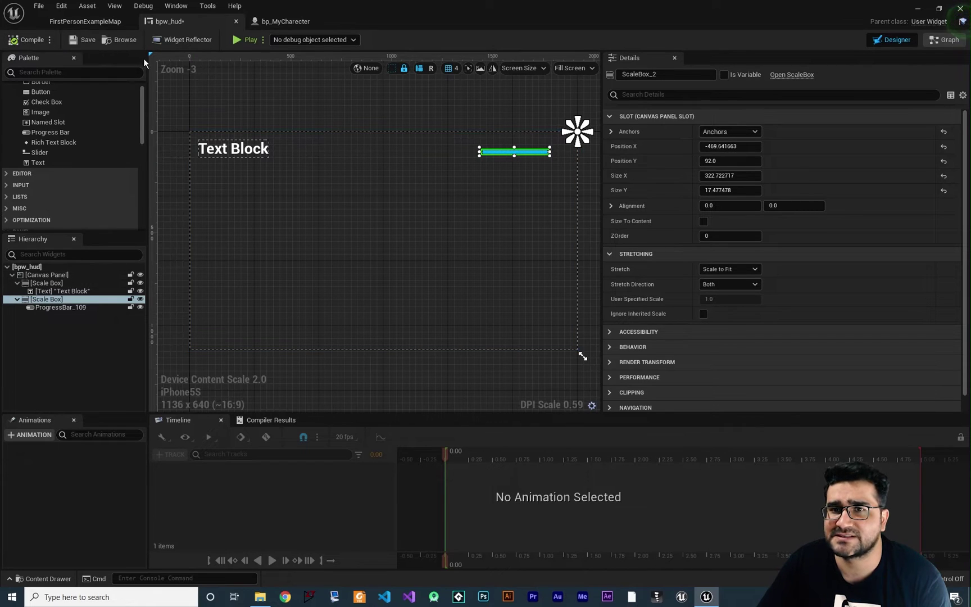
left_click(242, 39)
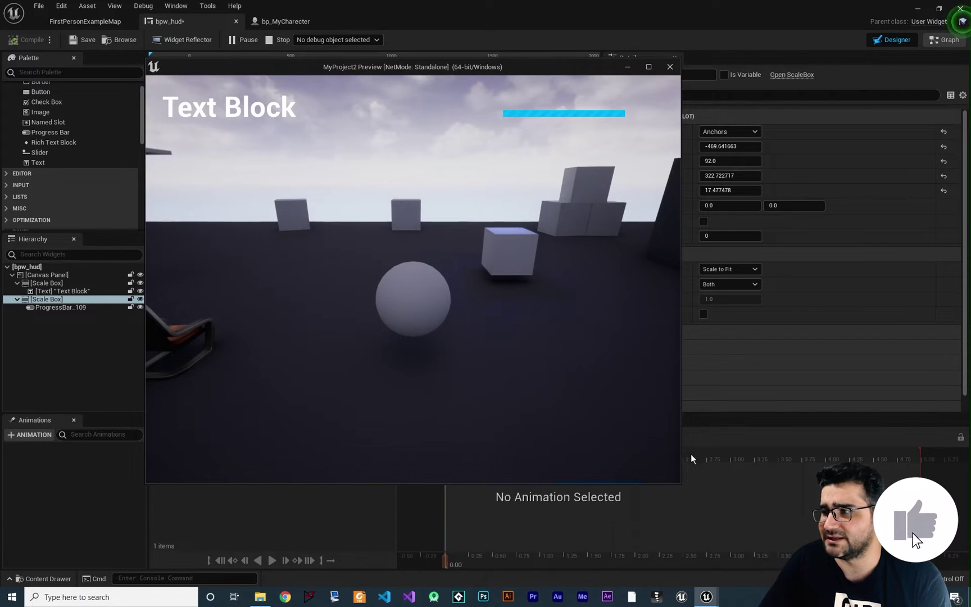
left_click_drag(673, 478, 403, 457)
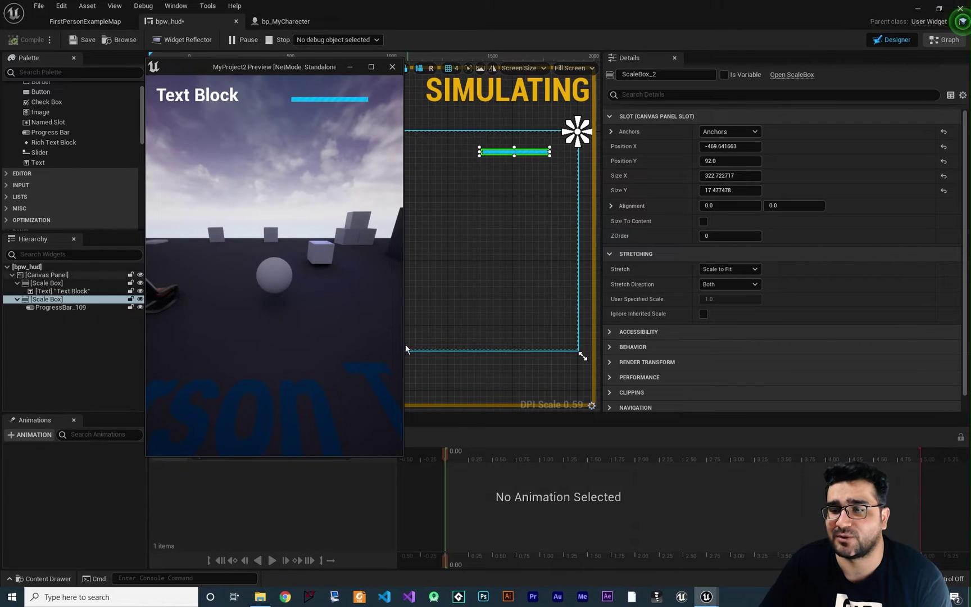
left_click_drag(405, 458, 878, 573)
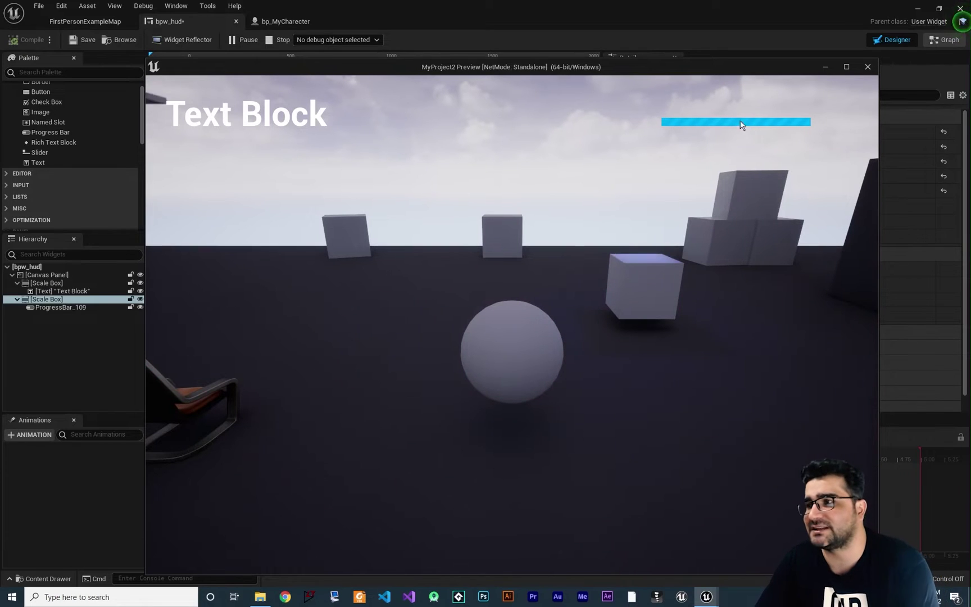
left_click(867, 67)
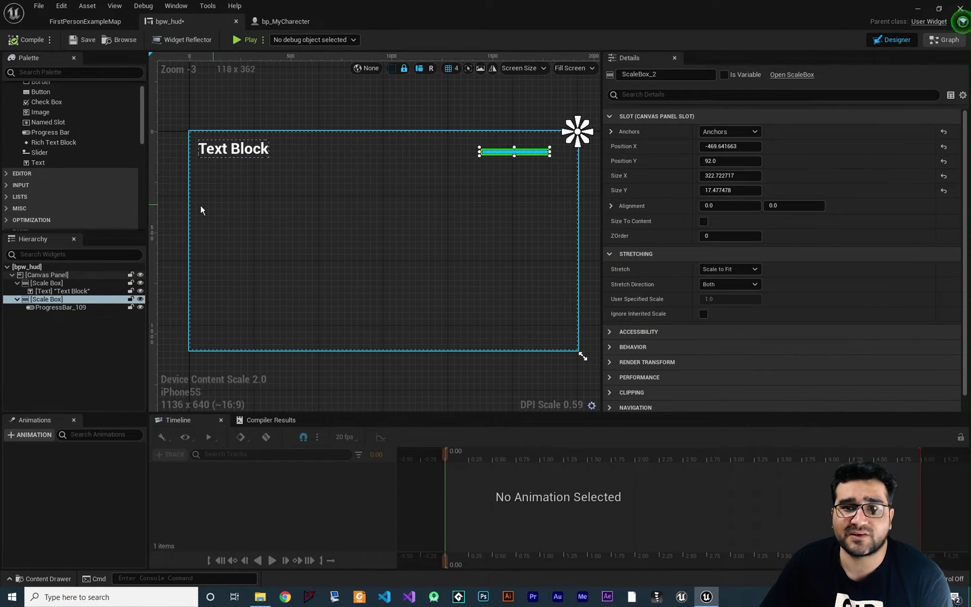
- Add a third Scale Box to the canvas and place Button_133 inside it
scroll(46, 141, "down", 4)
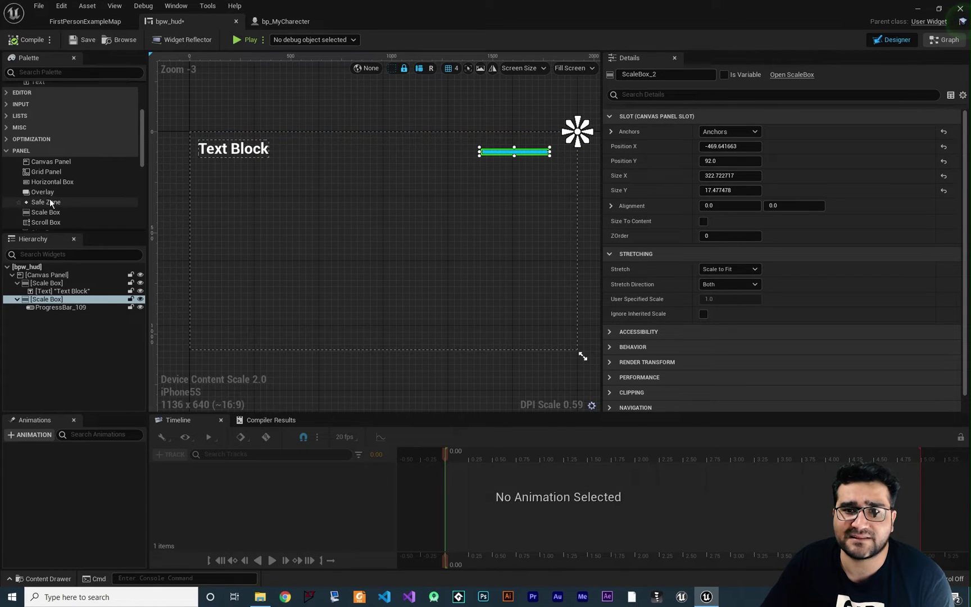
left_click_drag(48, 196, 363, 149)
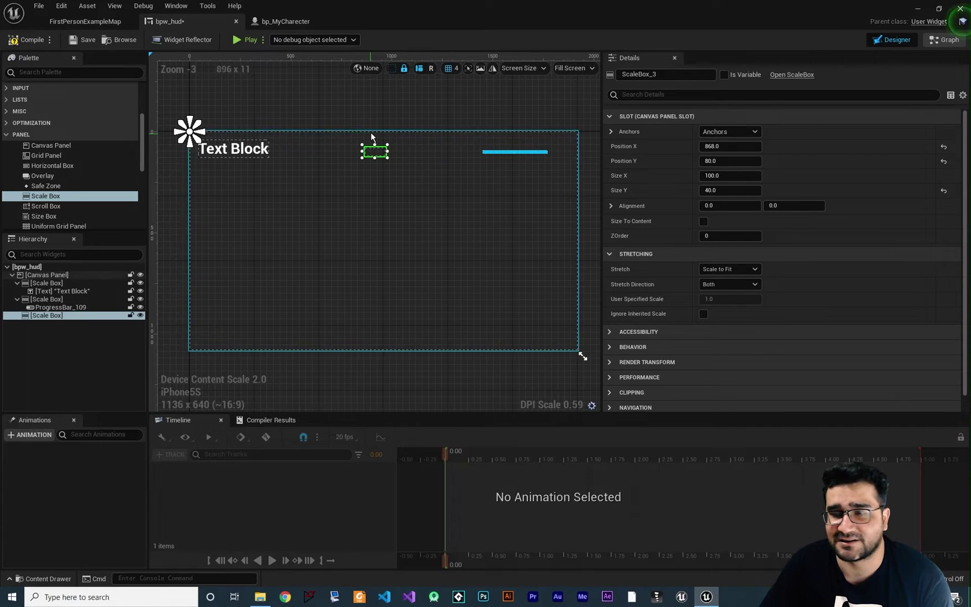
scroll(40, 190, "up", 3)
scroll(41, 190, "up", 2)
left_click_drag(41, 107, 103, 235)
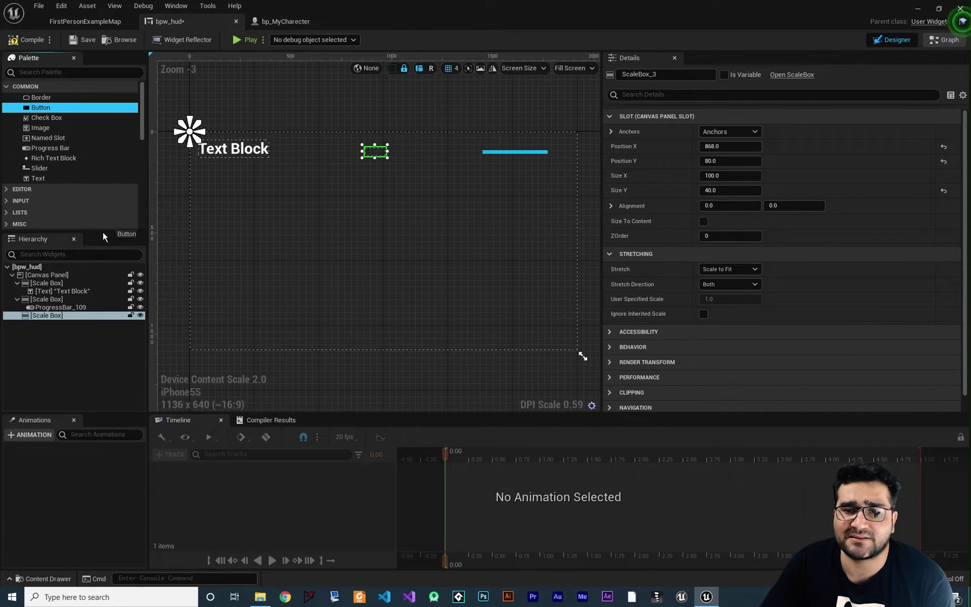
left_click_drag(53, 316, 52, 316)
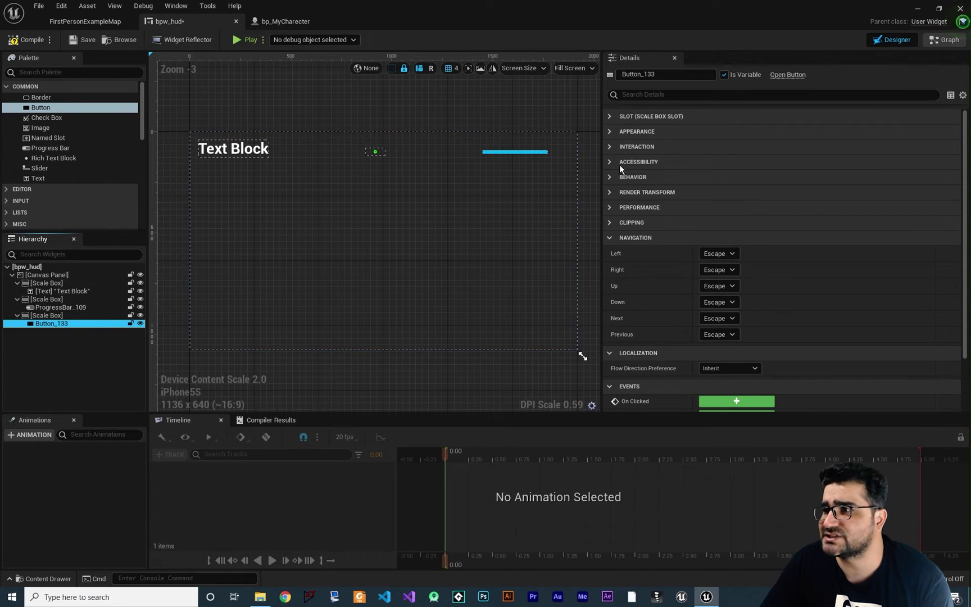
- Enlarge the button's scale box width and height and nudge it up and left
left_click(609, 116)
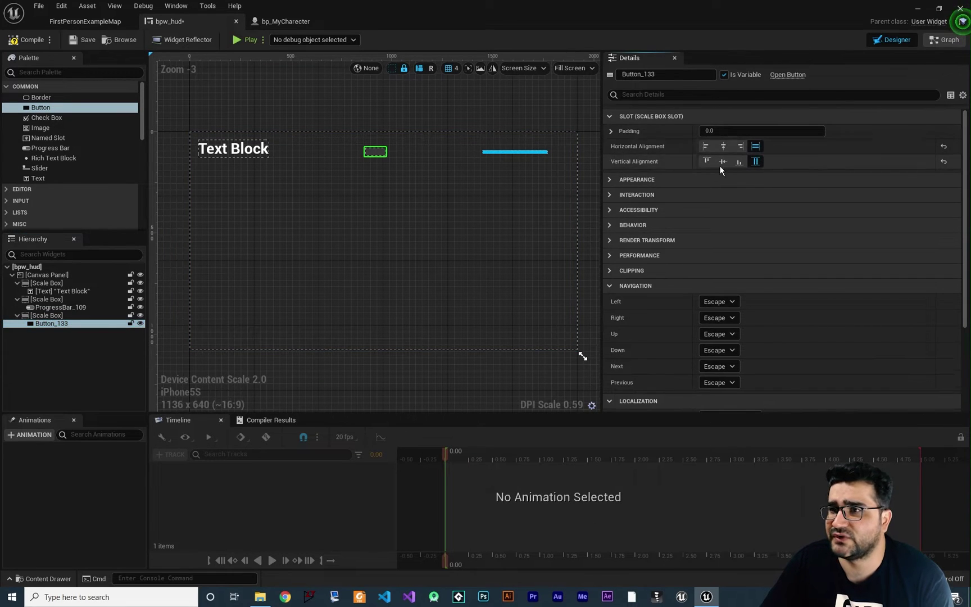
left_click(48, 315)
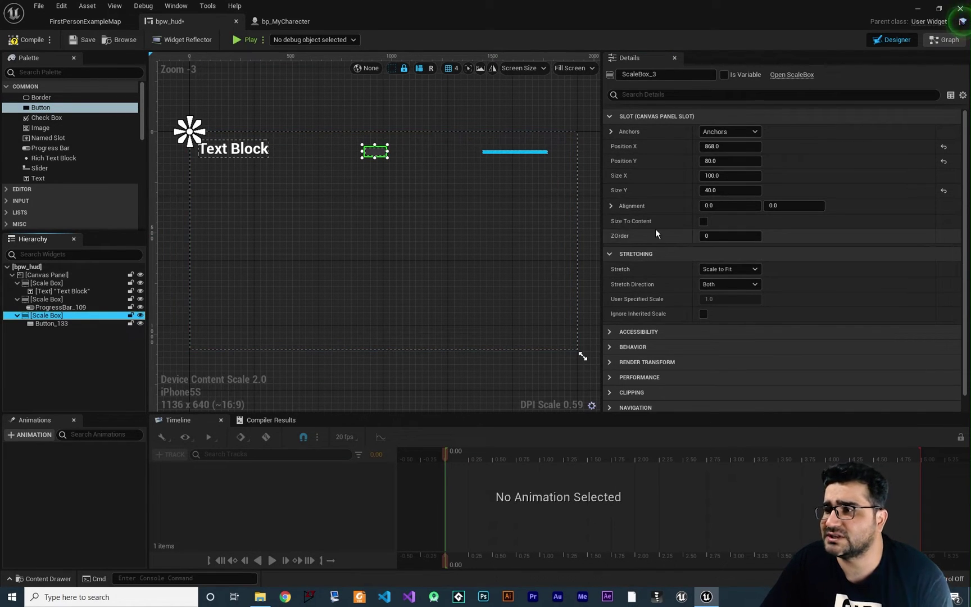
left_click(710, 176)
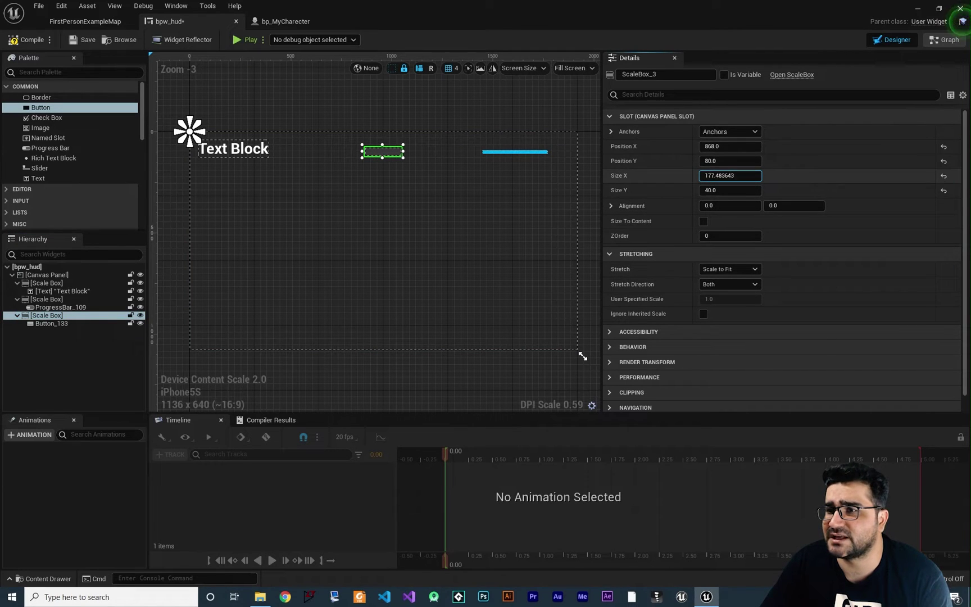
left_click_drag(710, 176, 730, 190)
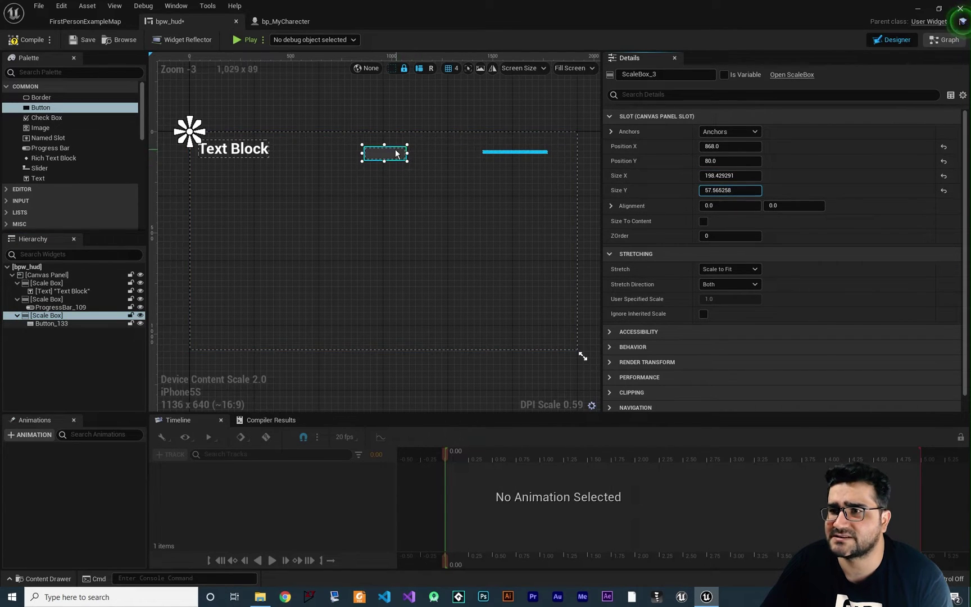
left_click_drag(391, 152, 386, 147)
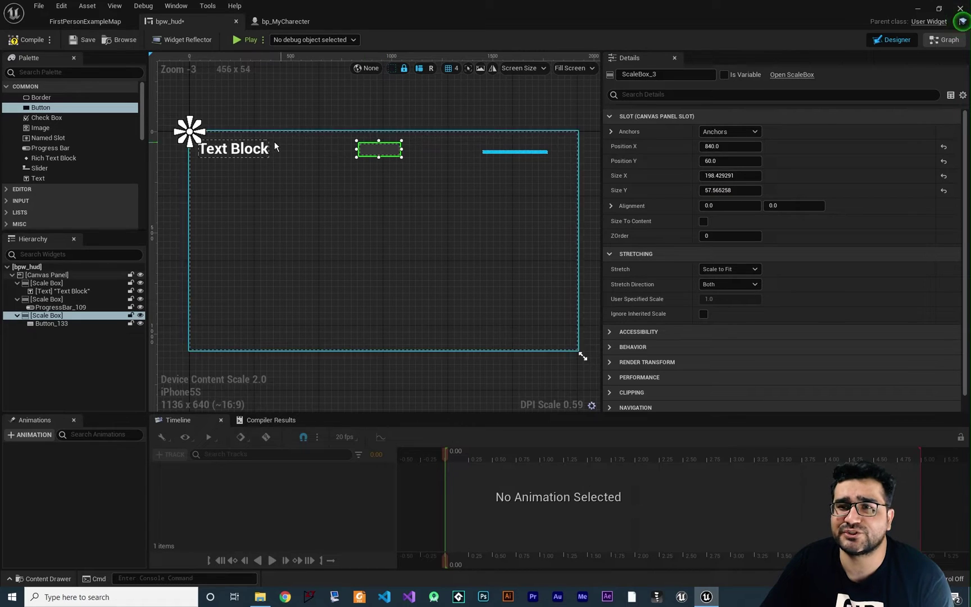
- Anchor the button's scale box at top centre, adjust its position, and launch the game preview
left_click(723, 132)
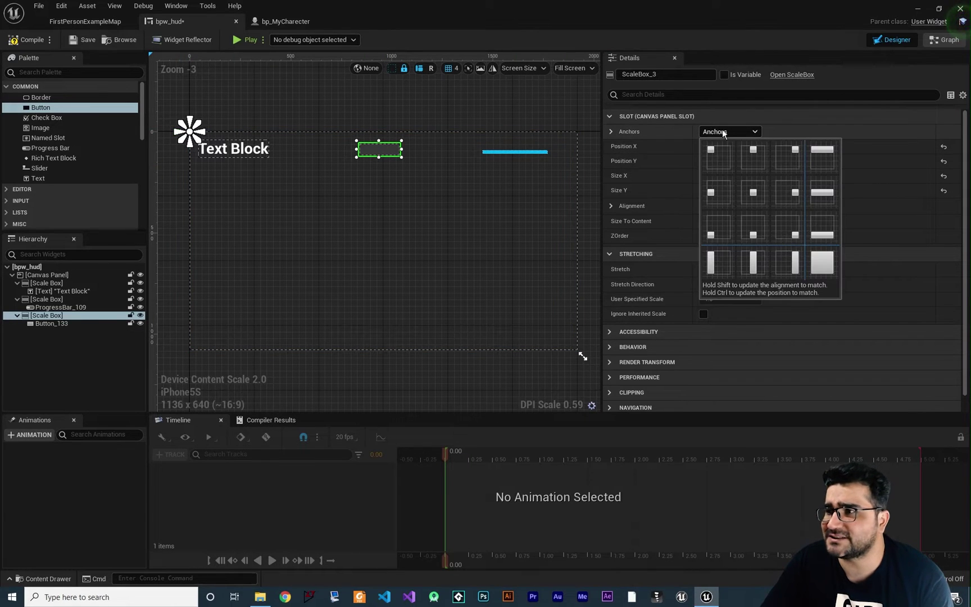
left_click(754, 267)
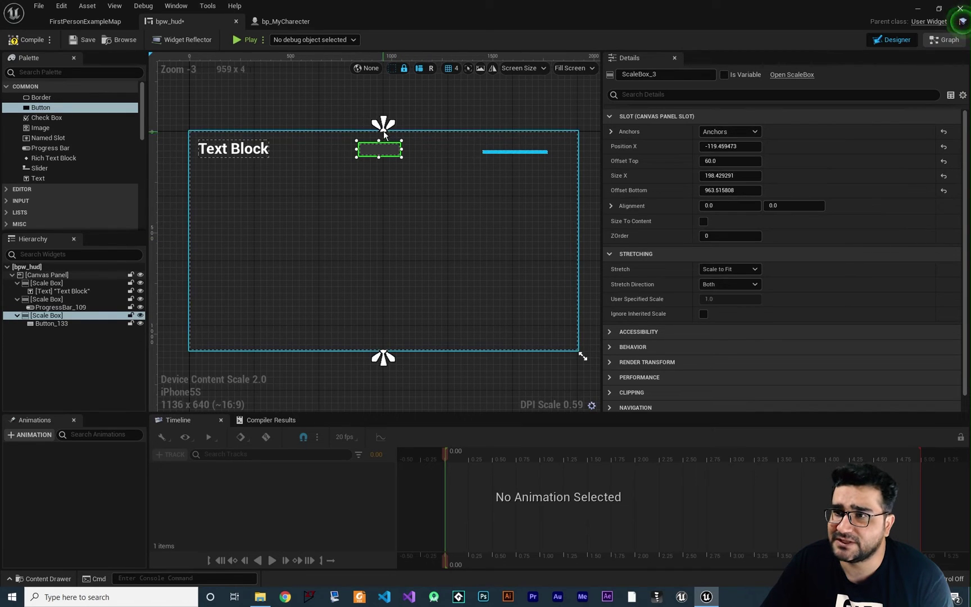
left_click_drag(385, 134, 387, 150)
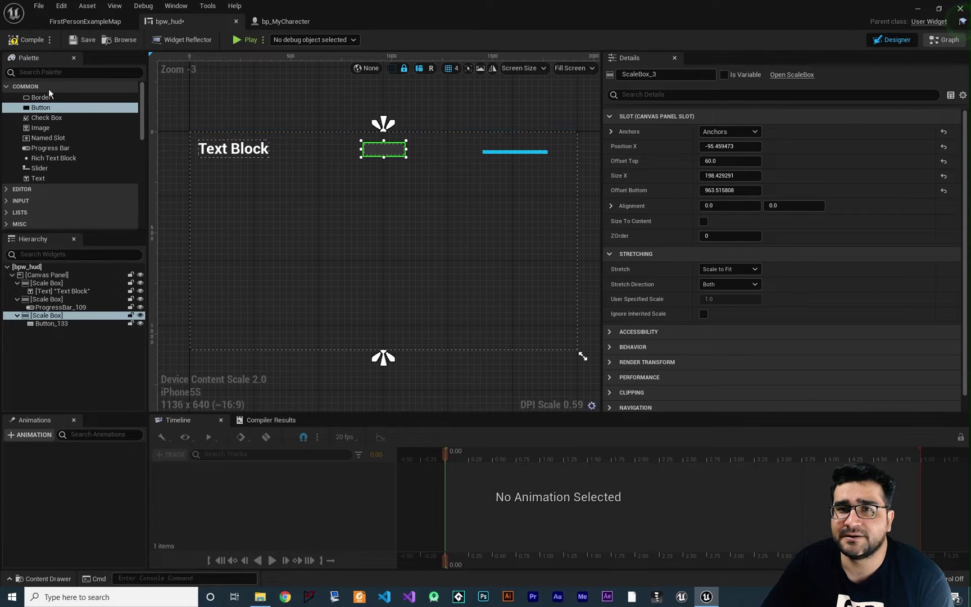
left_click(238, 40)
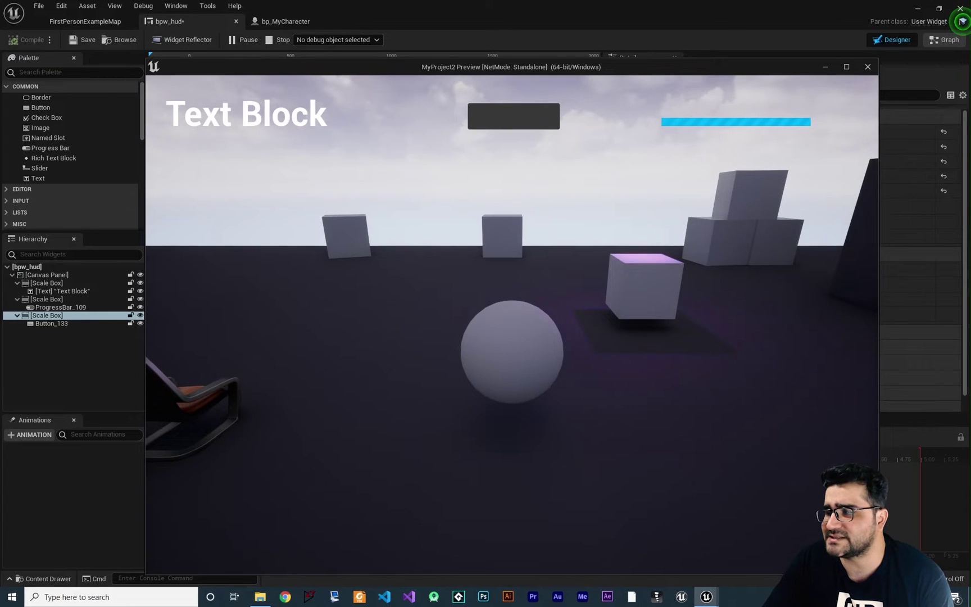
- Shrink the preview window, press the HUD button nine times, then close the preview and select the canvas
left_click_drag(878, 572, 814, 420)
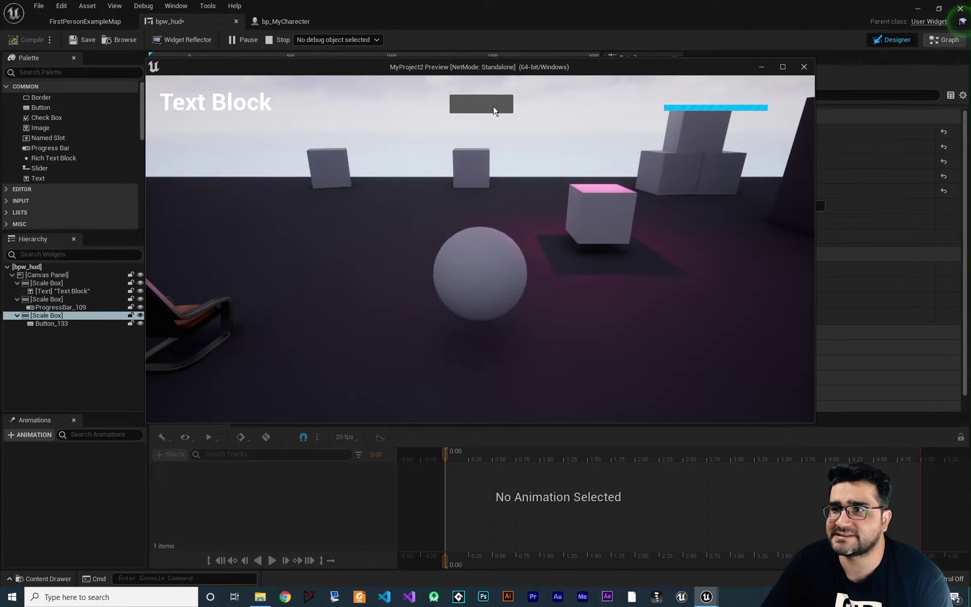
left_click(496, 103)
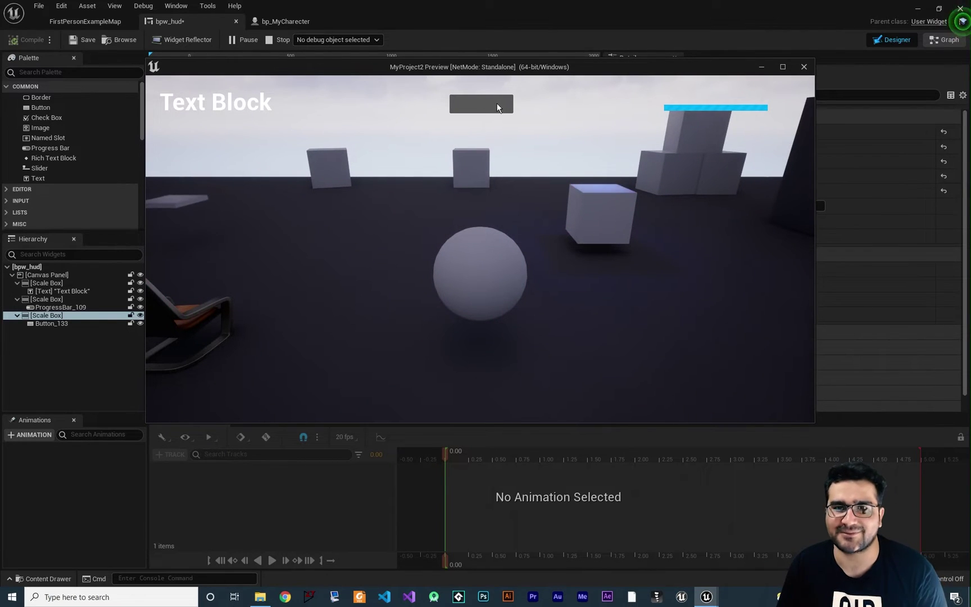
left_click(496, 103)
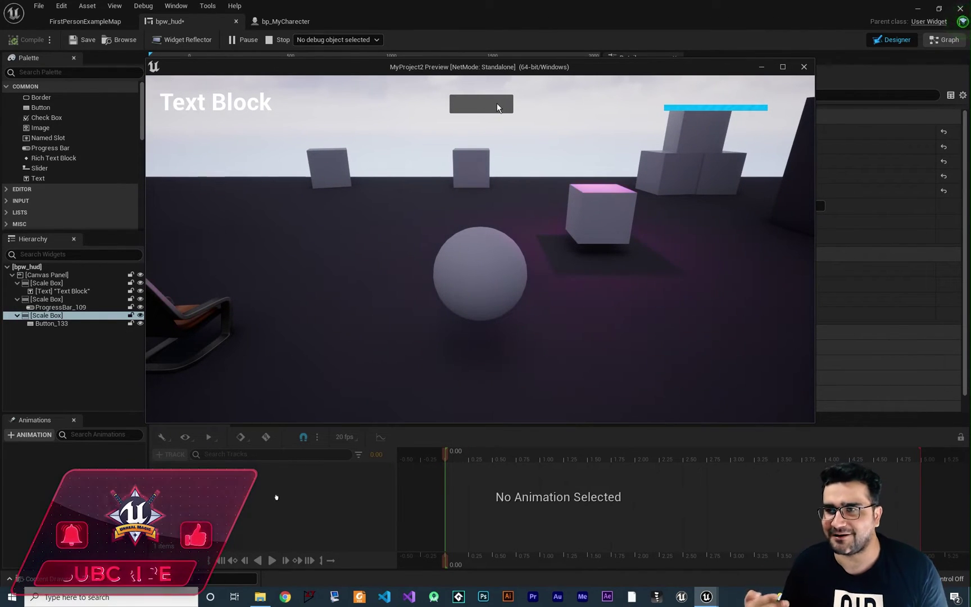
left_click(496, 103)
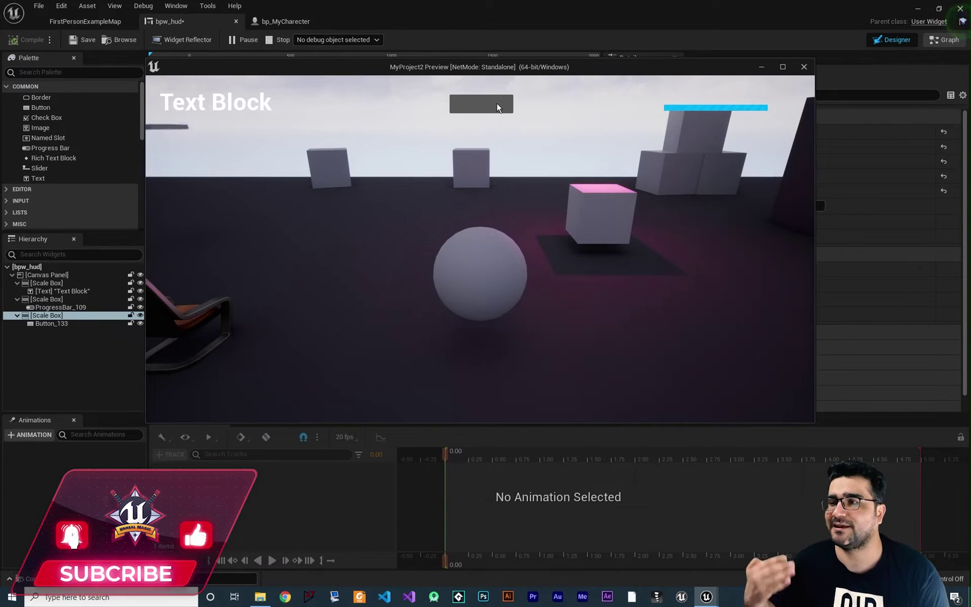
left_click(496, 104)
left_click(496, 103)
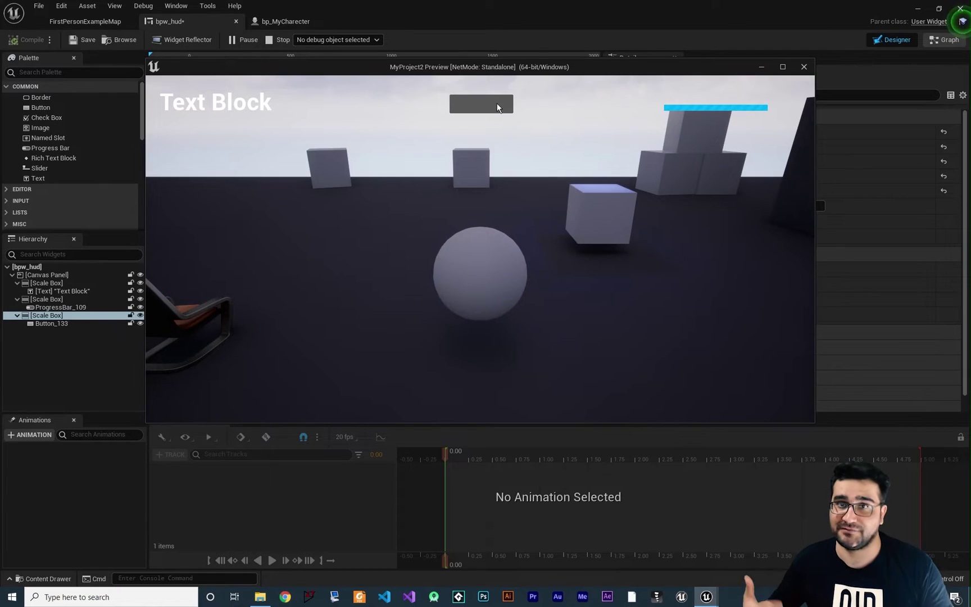
left_click(497, 103)
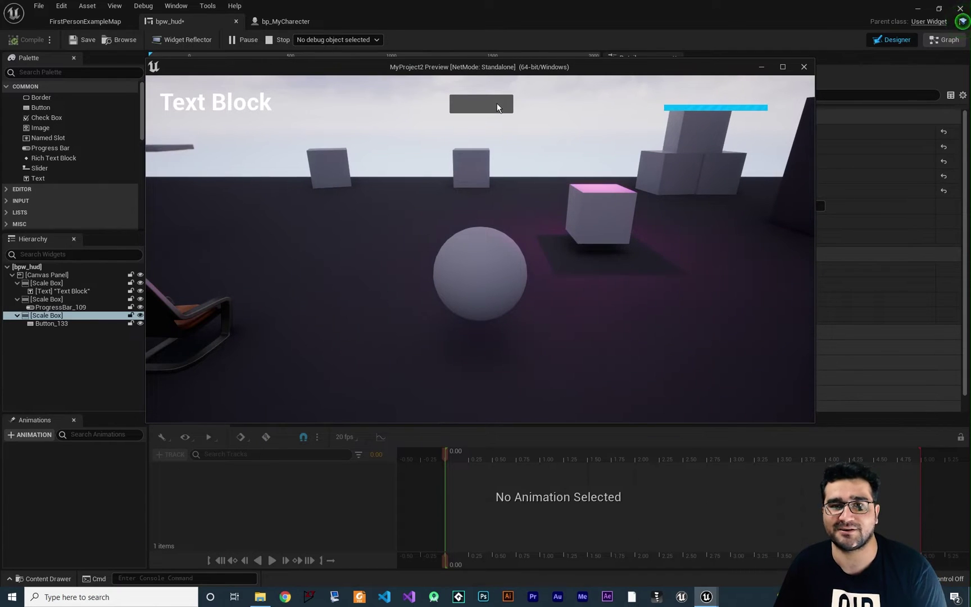
left_click(496, 103)
left_click(497, 103)
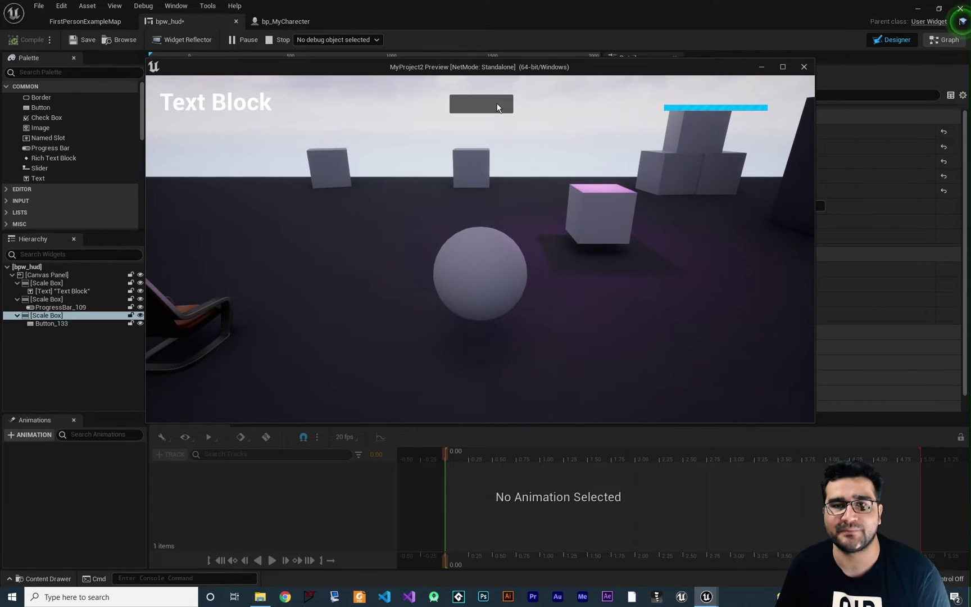
left_click(497, 103)
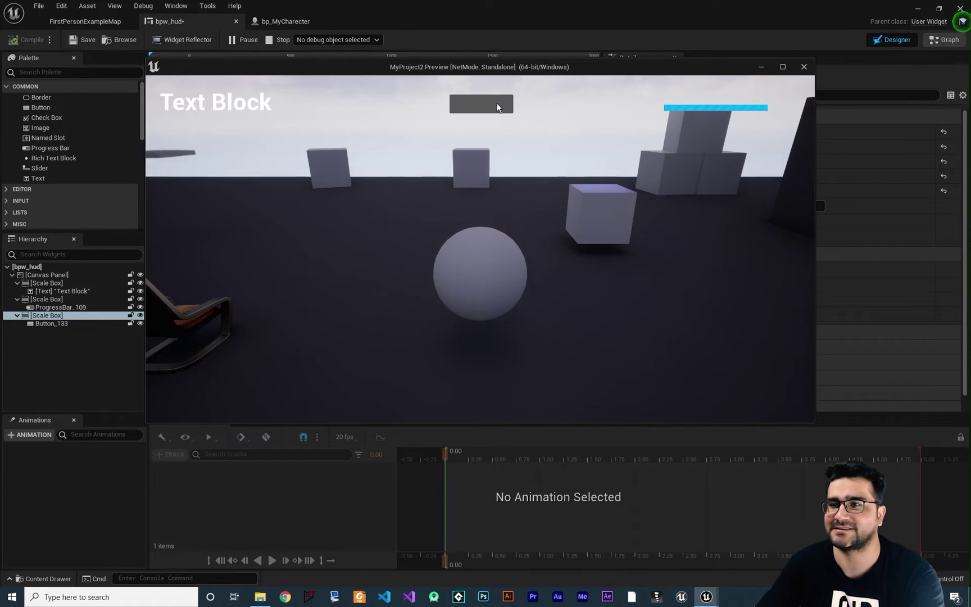
left_click(803, 67)
left_click(399, 227)
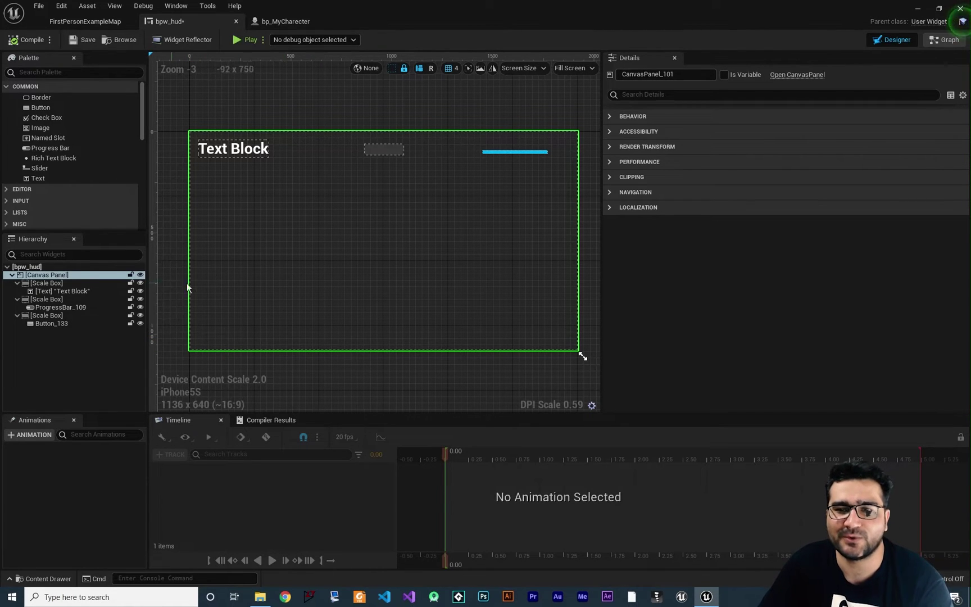
- Delete all three scale boxes with their text, progress bar and button
left_click(46, 282)
key("Delete")
left_click(48, 285)
key("Delete")
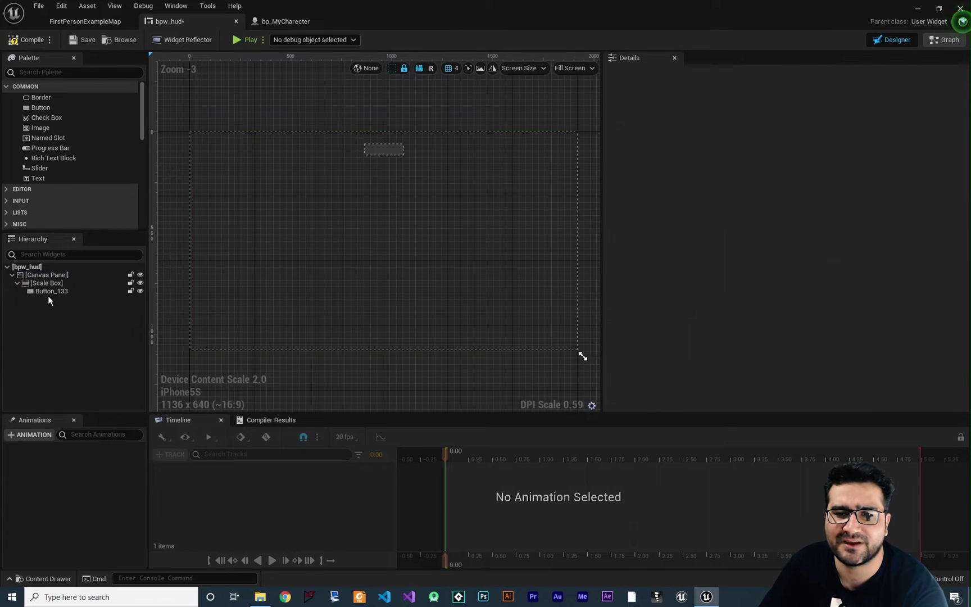
left_click(48, 285)
key("Delete")
- Add a Size Box to the canvas with a Text Block inside it
scroll(67, 192, "down", 4)
scroll(68, 192, "down", 3)
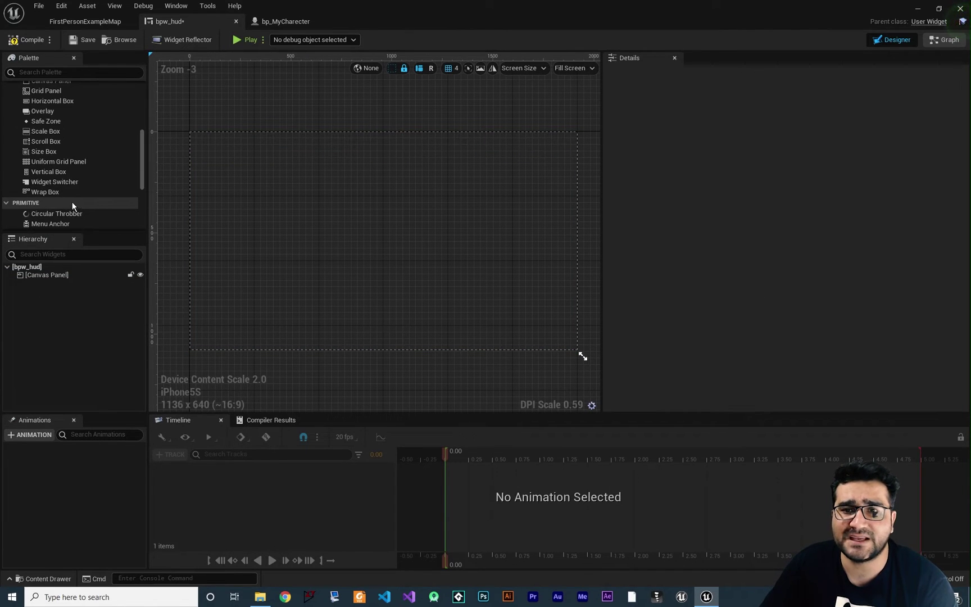
scroll(75, 203, "up", 1)
left_click_drag(40, 168, 327, 200)
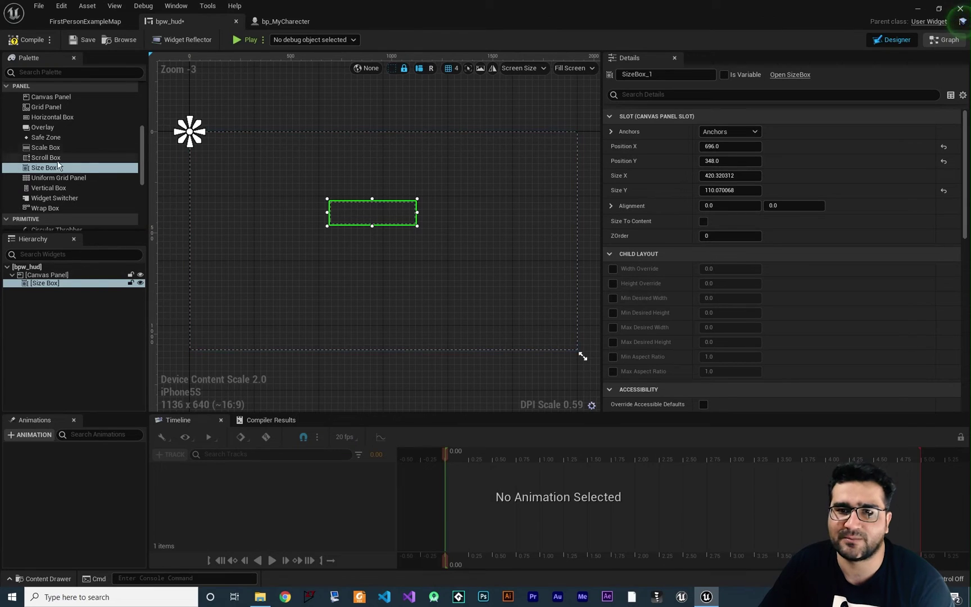
scroll(52, 159, "up", 5)
left_click_drag(37, 129, 55, 284)
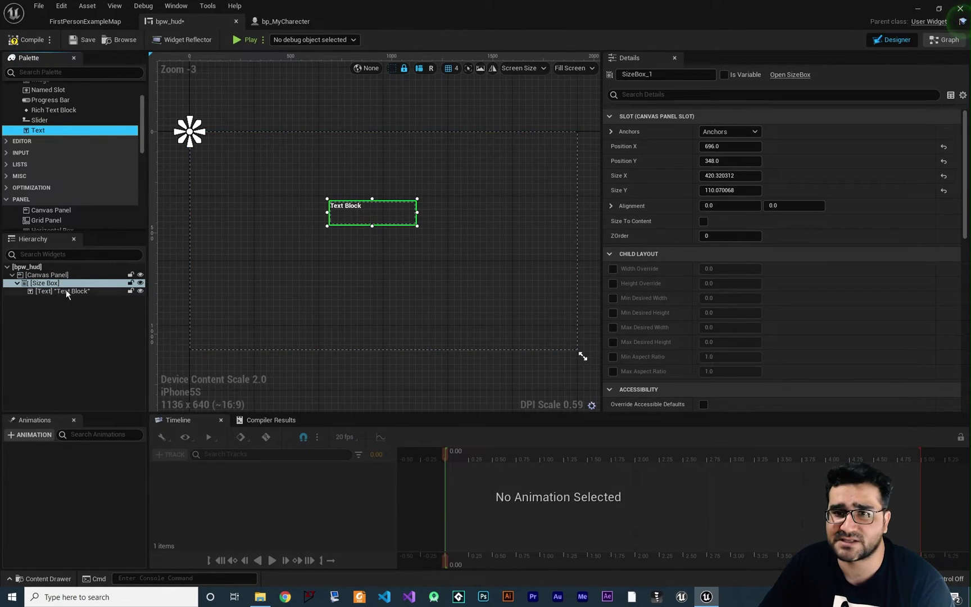
- Tick Size To Content on the size box and set the text's font size to 112
left_click(705, 220)
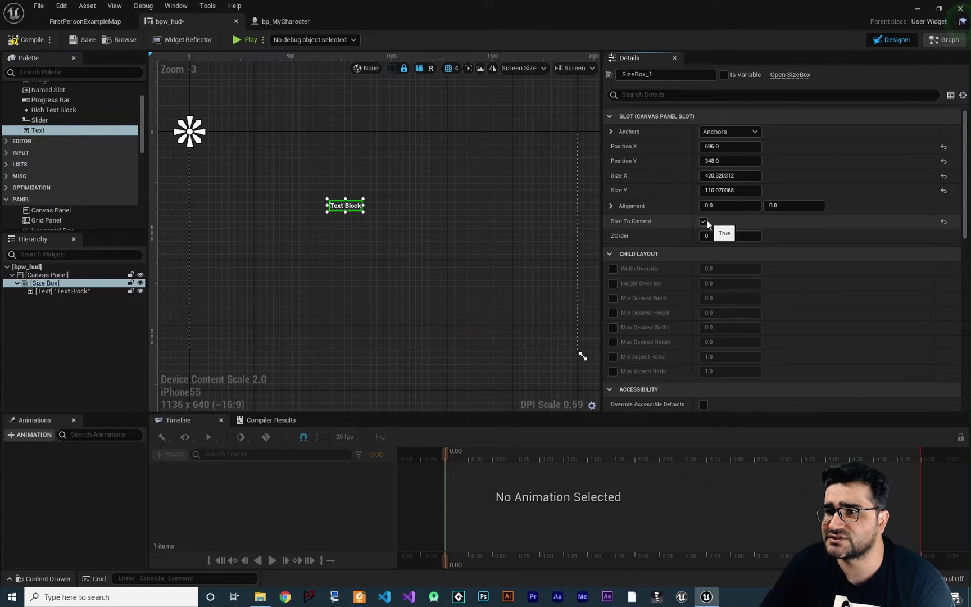
left_click(50, 292)
left_click(756, 292)
type("112")
key("Return")
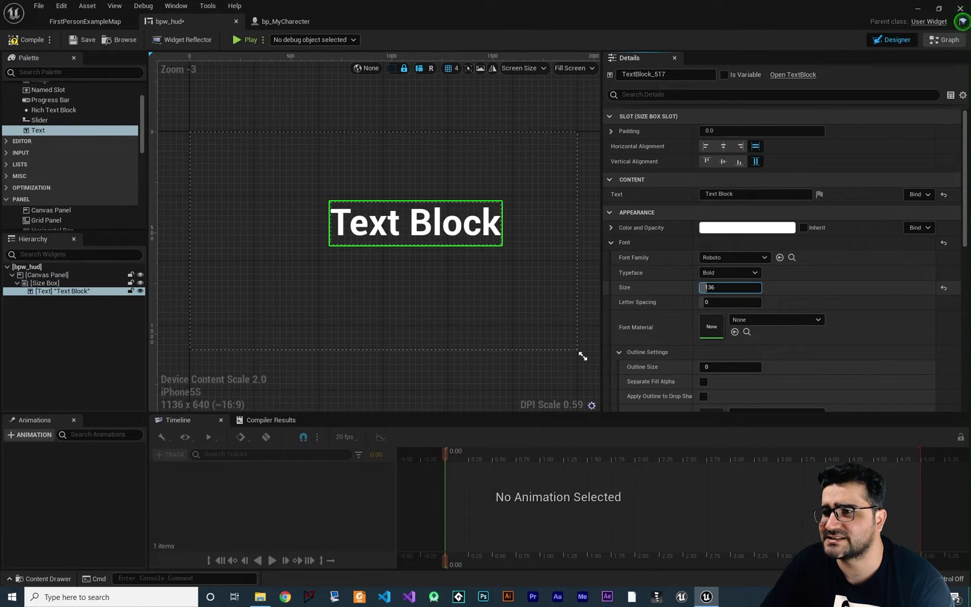
- Move the size box to position 620, 220
left_click(50, 283)
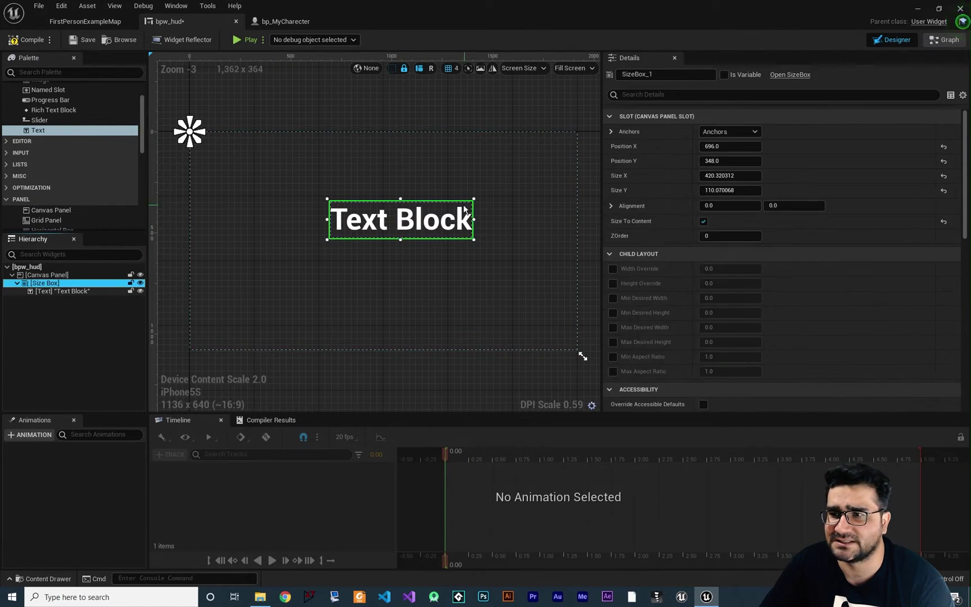
left_click_drag(450, 236, 435, 229)
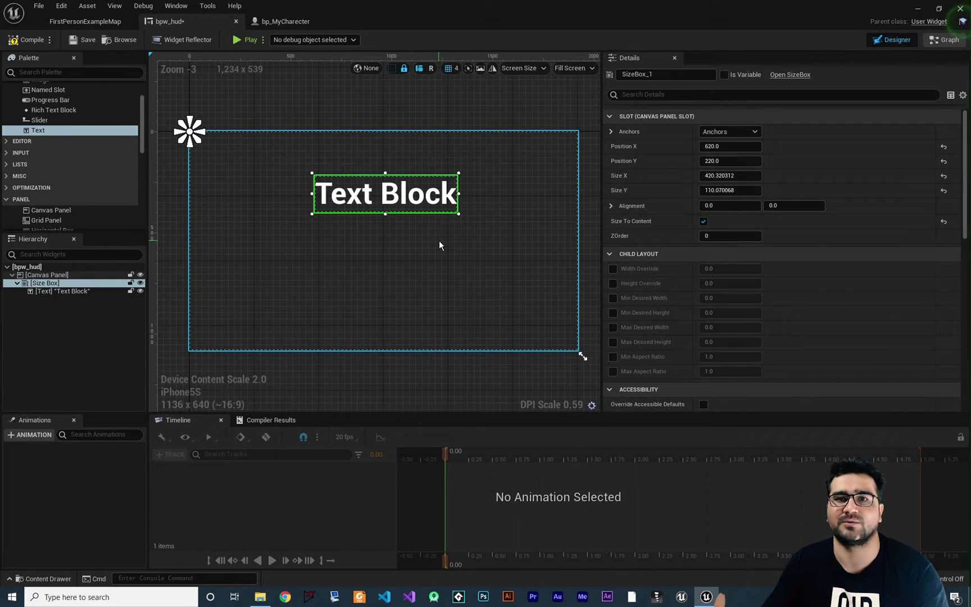
scroll(663, 281, "down", 1)
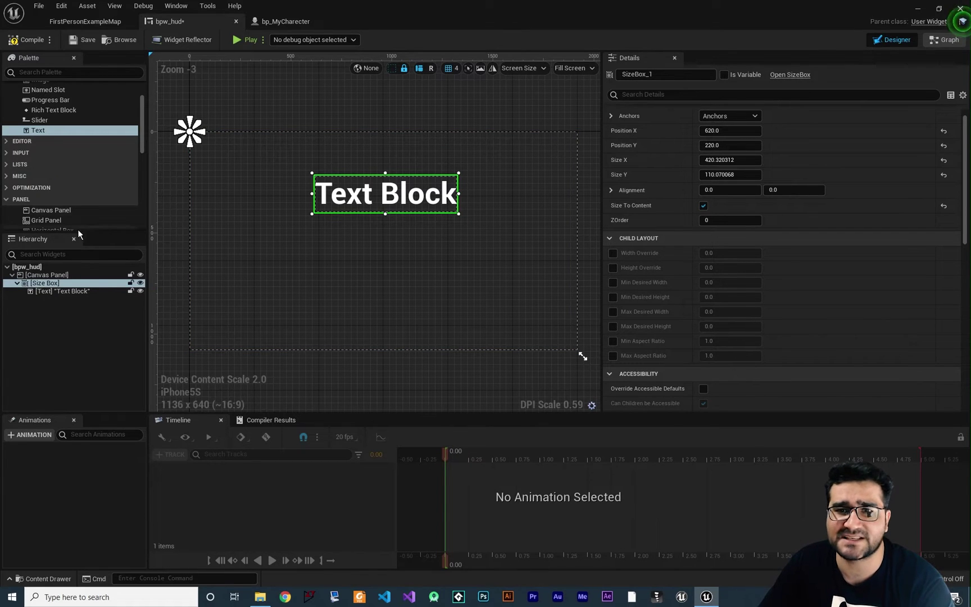
scroll(77, 202, "down", 4)
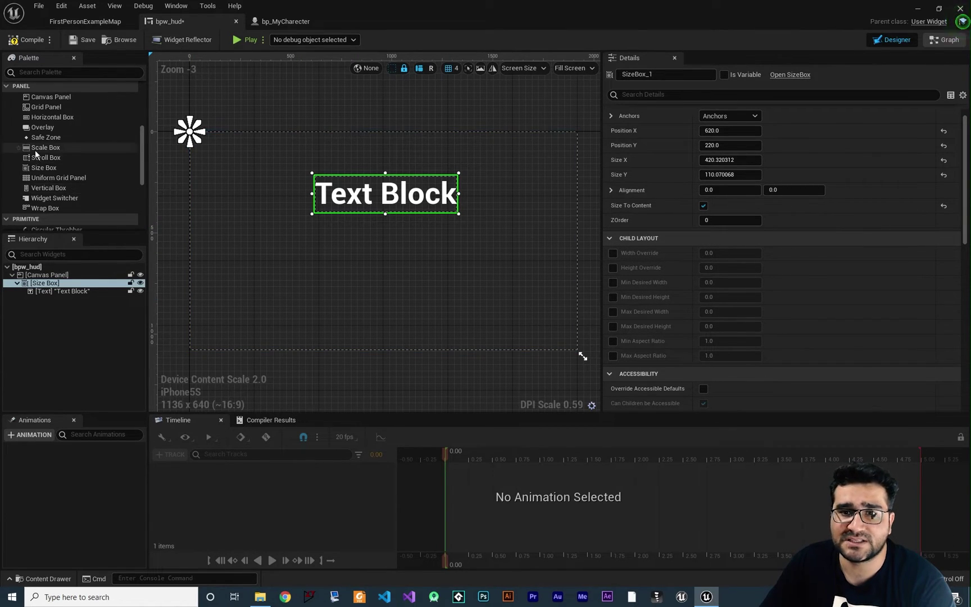
- Add a Scale Box, sized to content, holding a second Text Block at font size 48
left_click_drag(35, 148, 377, 249)
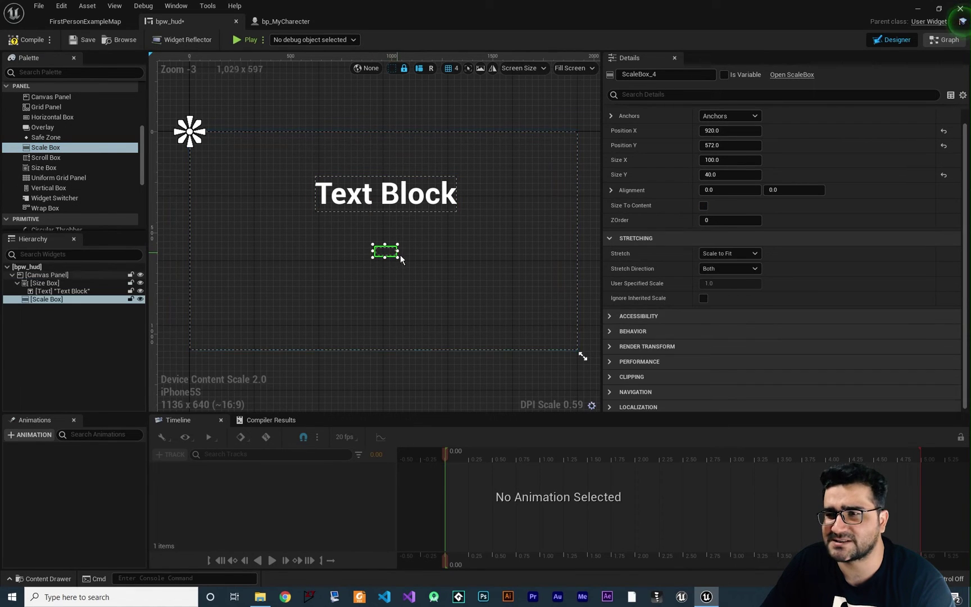
scroll(55, 154, "up", 3)
left_click_drag(30, 98, 94, 121)
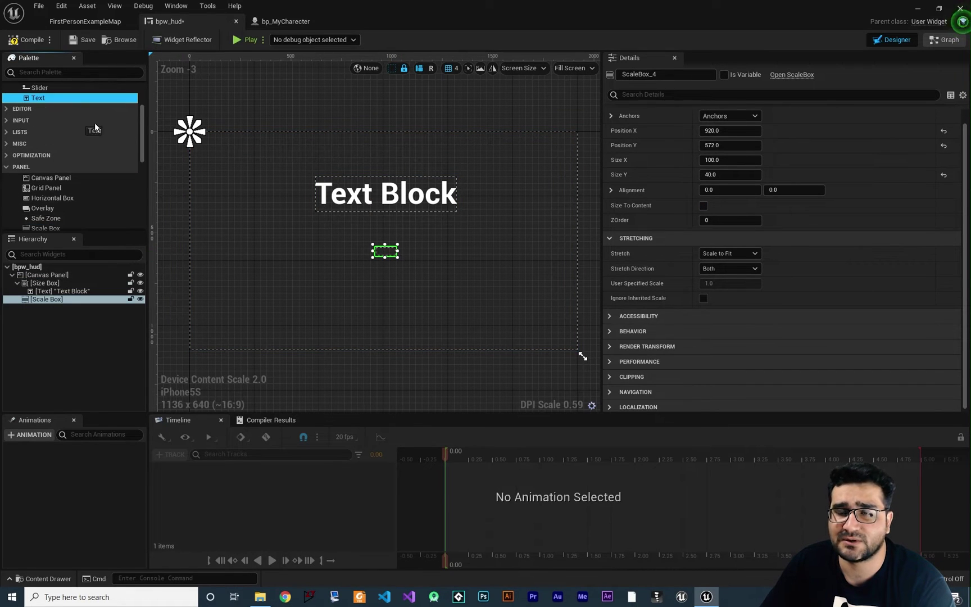
left_click_drag(49, 301, 48, 302)
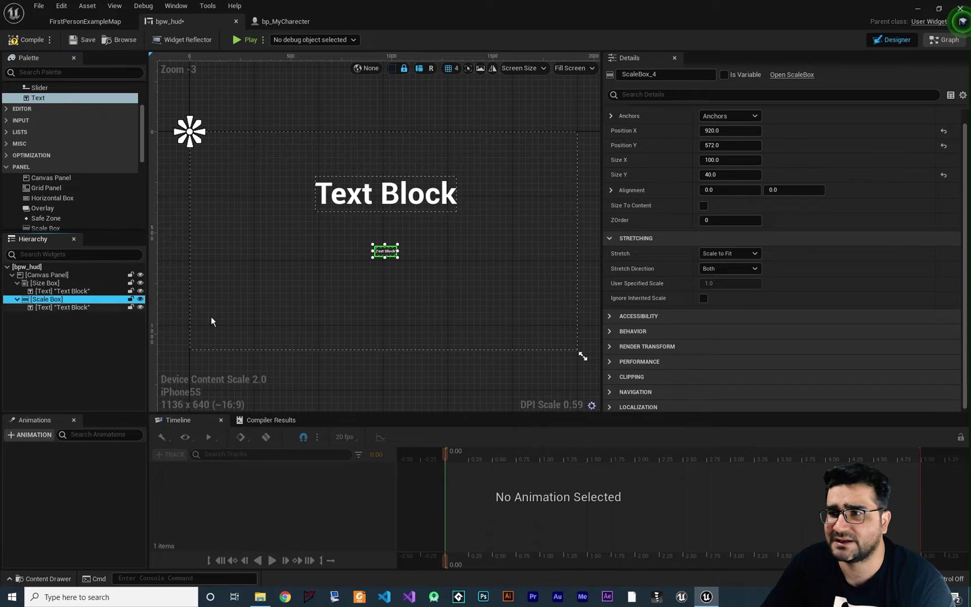
left_click(702, 206)
left_click(68, 308)
left_click_drag(724, 272, 639, 277)
- Move the scale box below the first text and stretch its anchors across the whole canvas
left_click(51, 299)
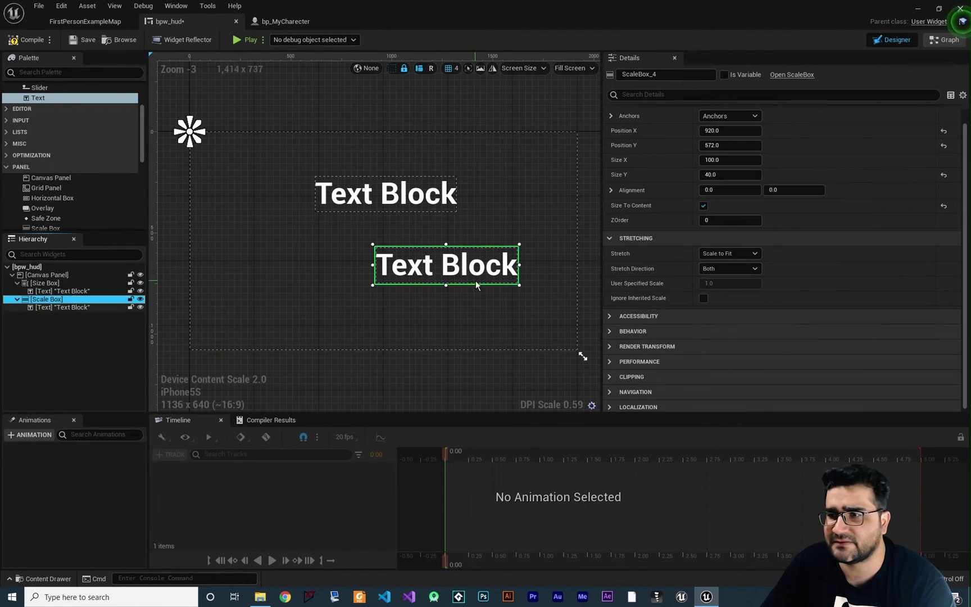
left_click_drag(475, 280, 417, 272)
left_click(729, 115)
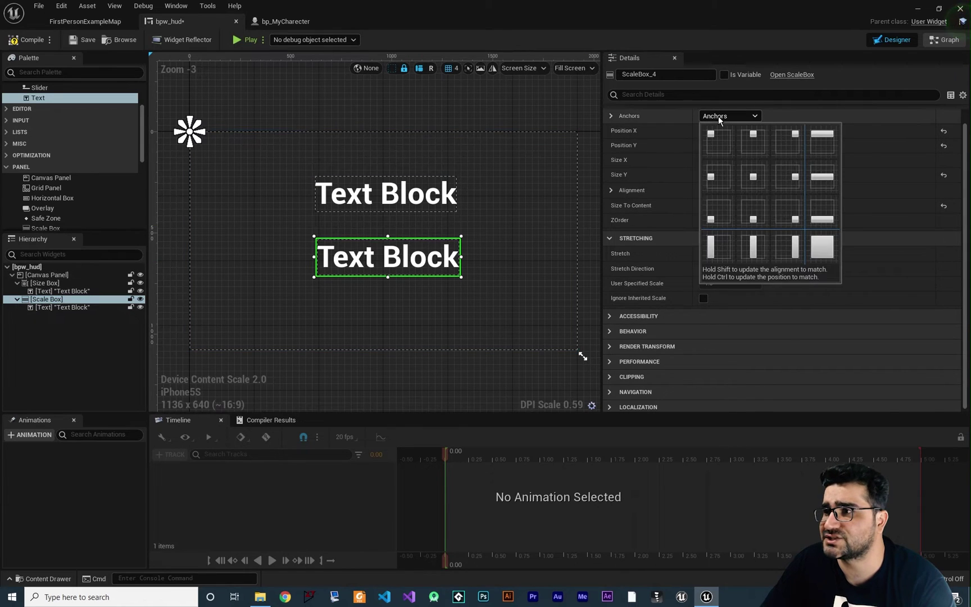
left_click(819, 248)
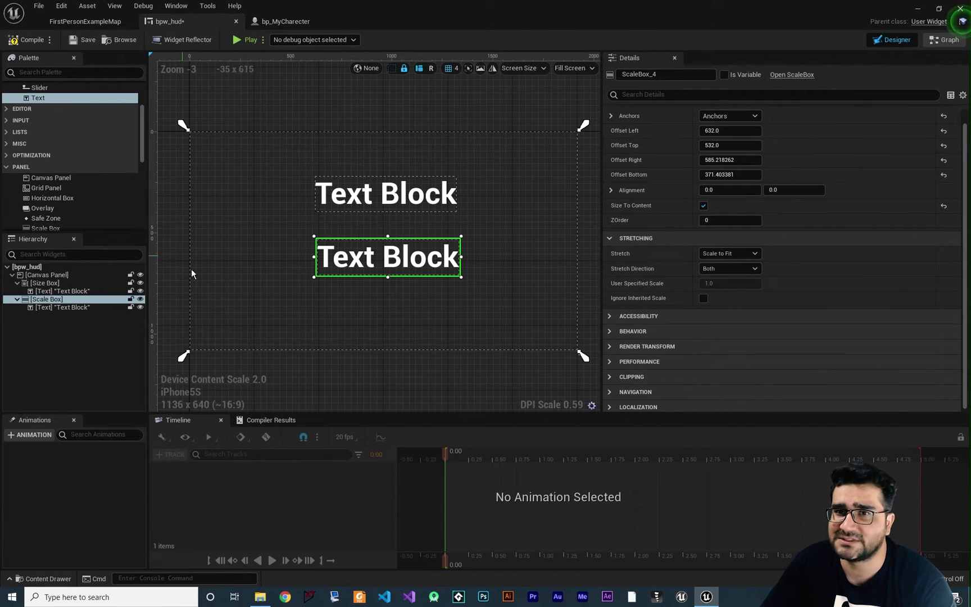
- Launch a play preview, shrink its window in stages to compare both text blocks, then close it
left_click(240, 41)
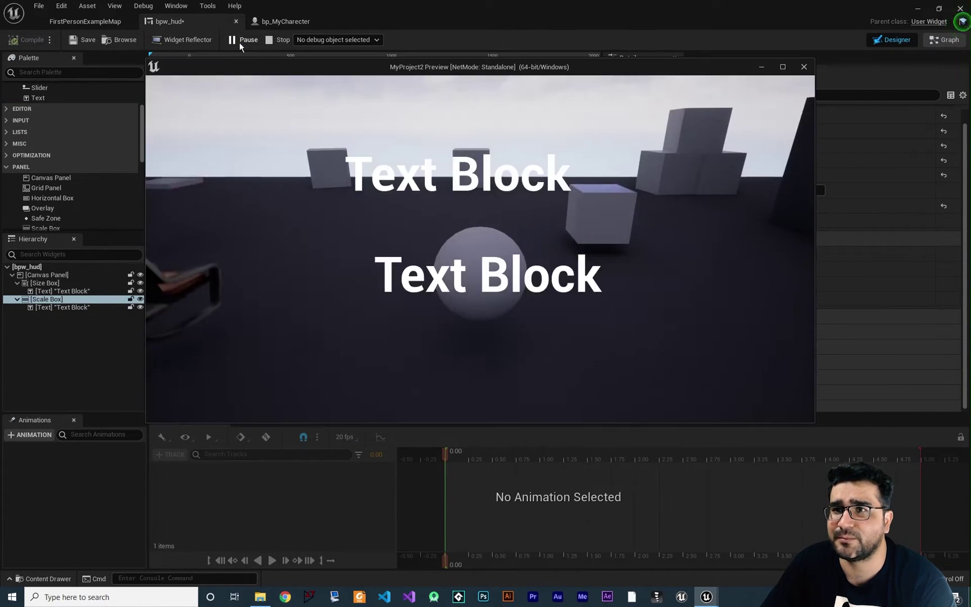
left_click_drag(815, 423, 400, 262)
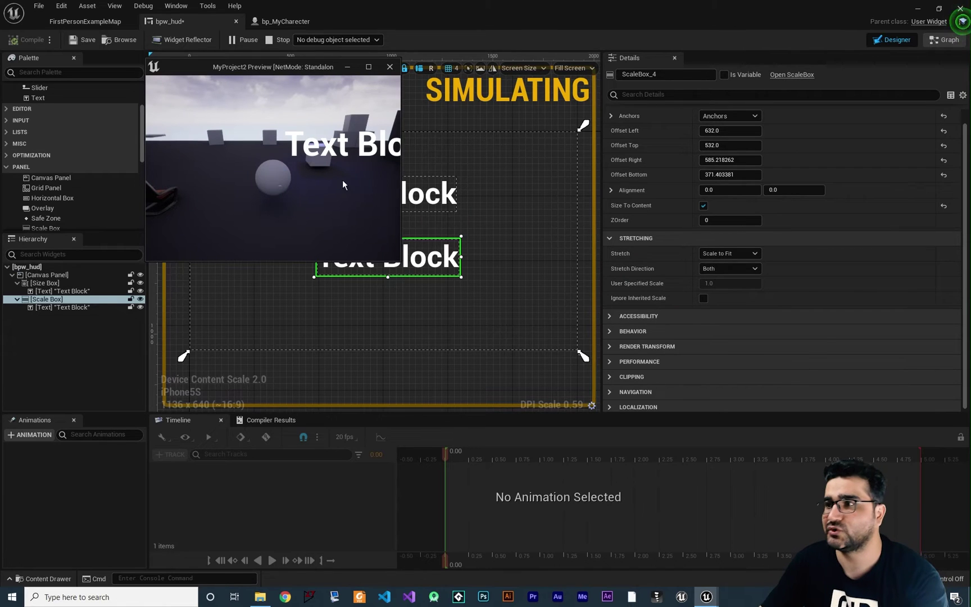
scroll(635, 168, "up", 1)
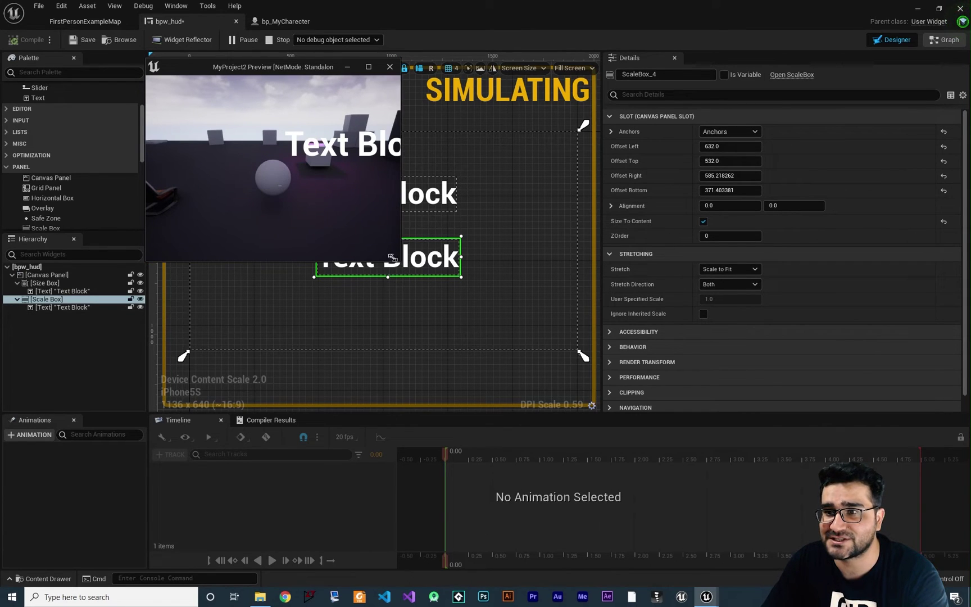
left_click_drag(391, 257, 333, 224)
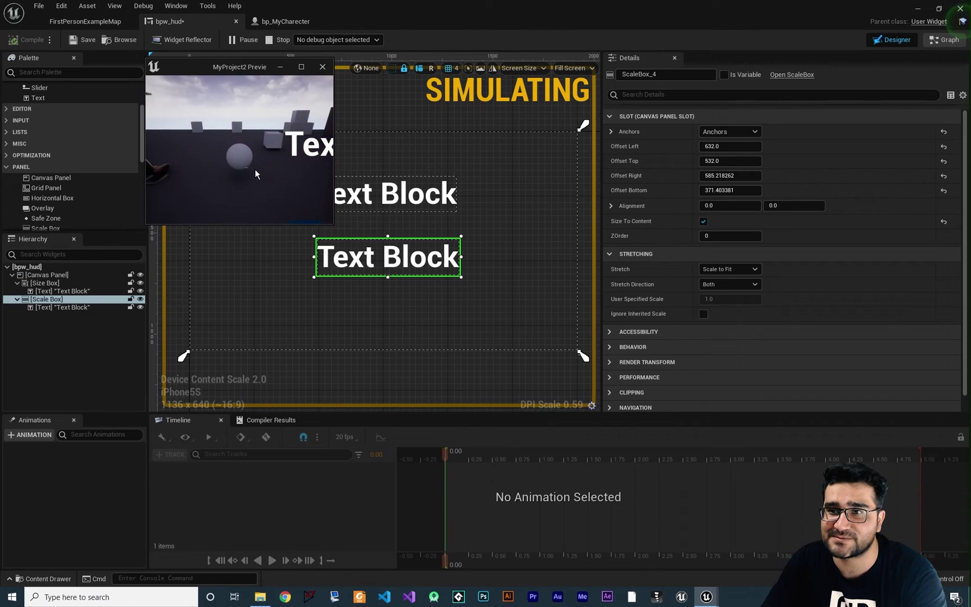
left_click(322, 67)
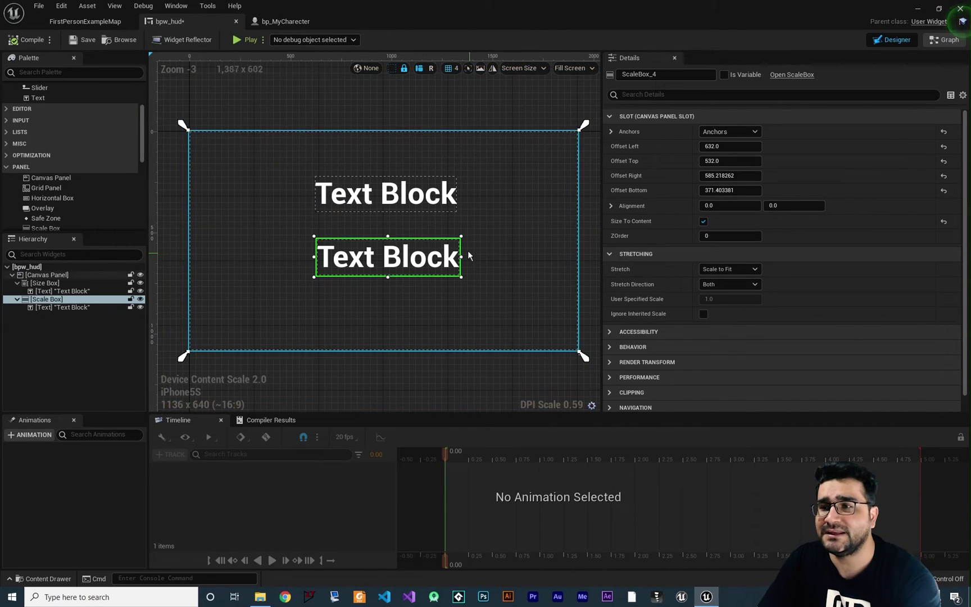
- Delete the Scale Box and its Text Block from the Hierarchy, then select the Size Box
left_click(48, 285)
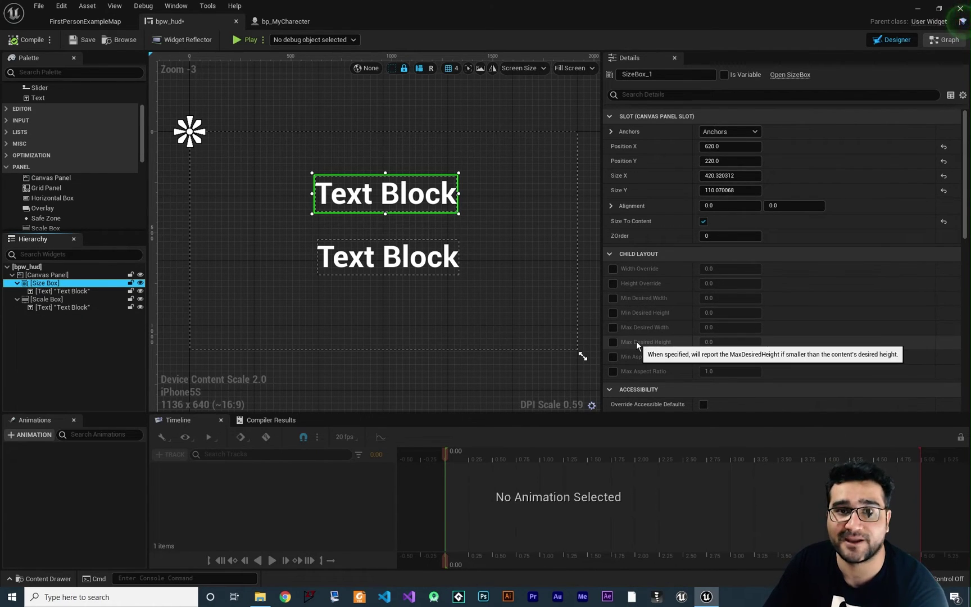
left_click(46, 301)
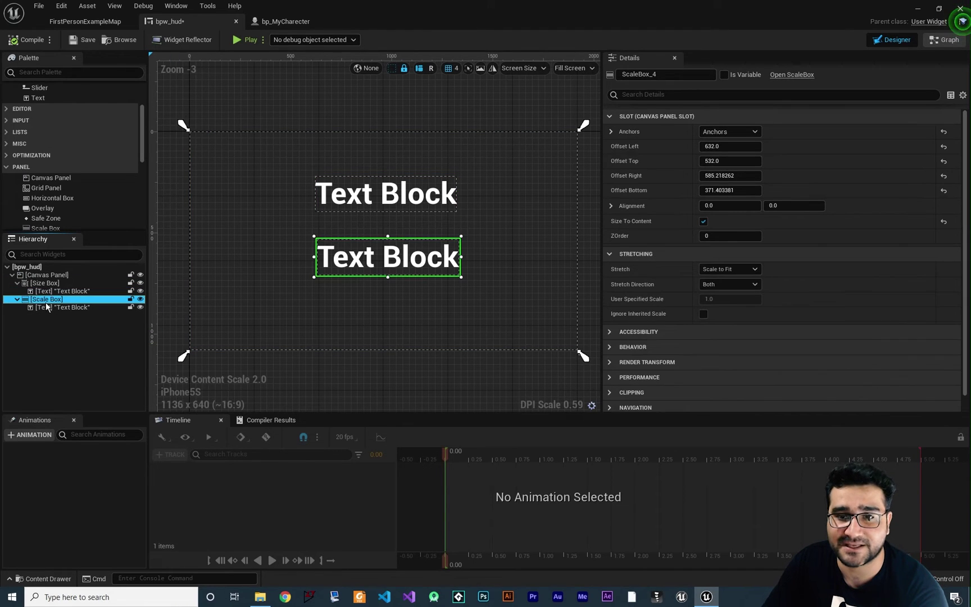
key("Delete")
left_click(46, 284)
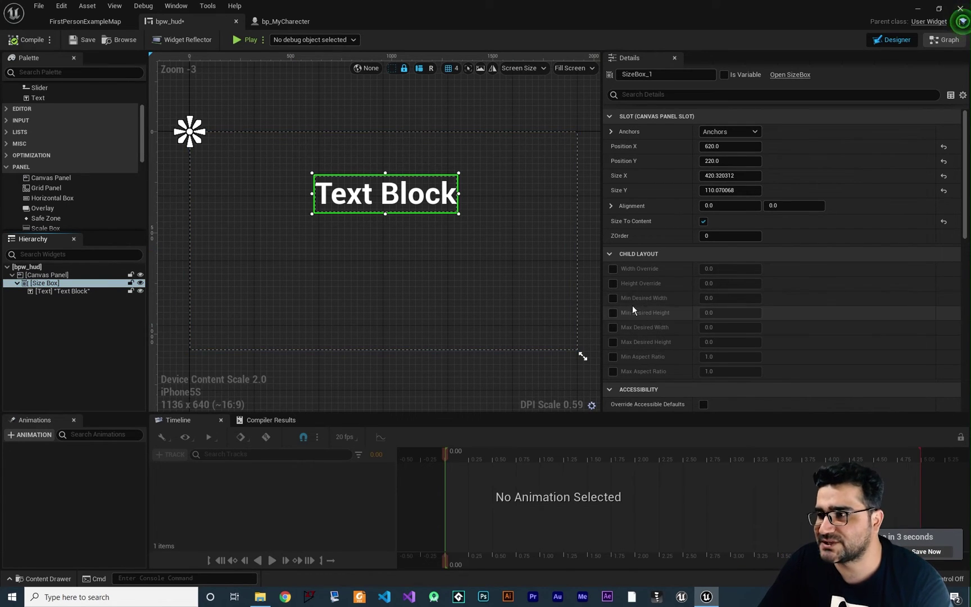
- Enable the Size Box's Min Desired Width 200 and Min Desired Height 400, then start a play preview
left_click(613, 298)
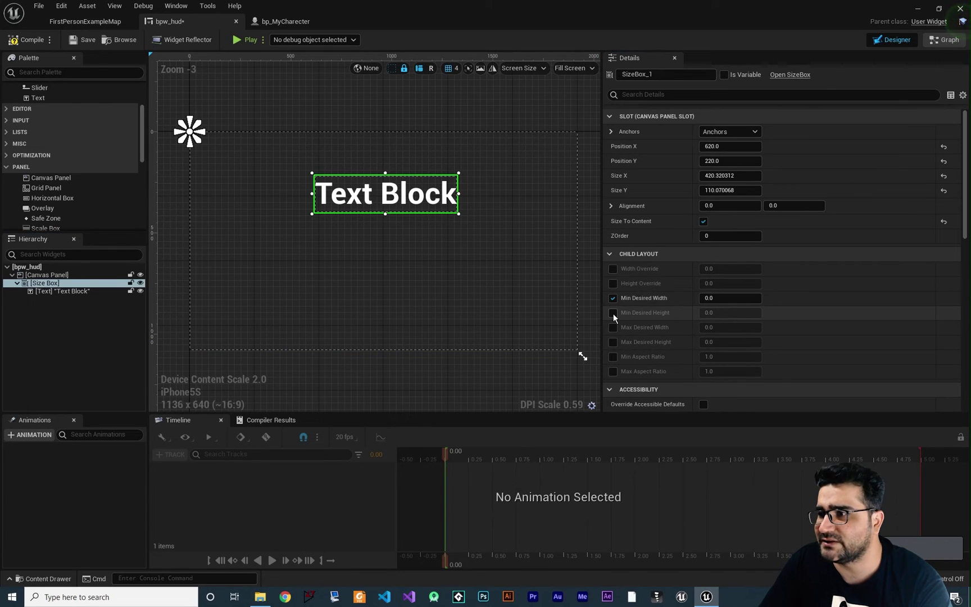
left_click(612, 313)
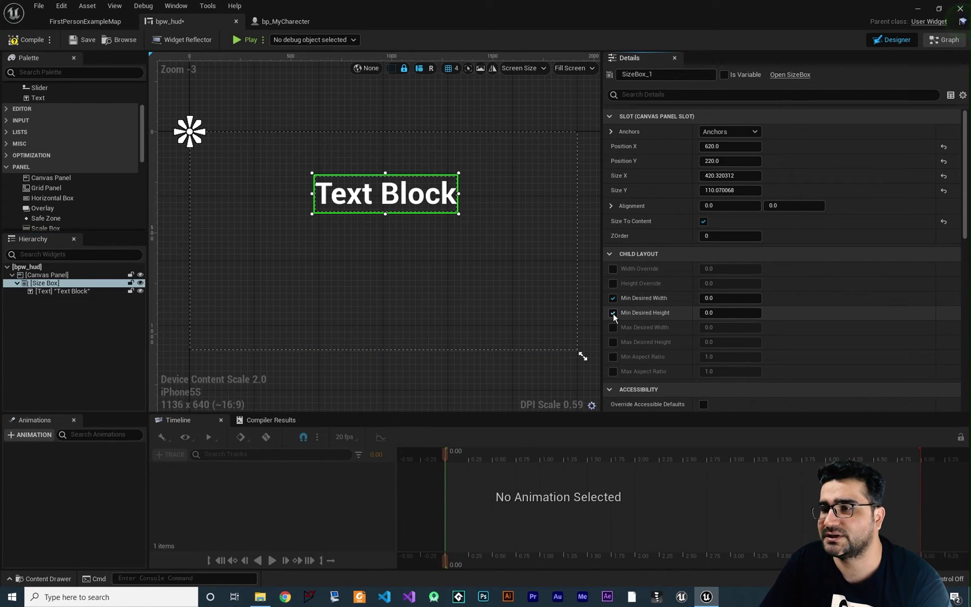
left_click(730, 298)
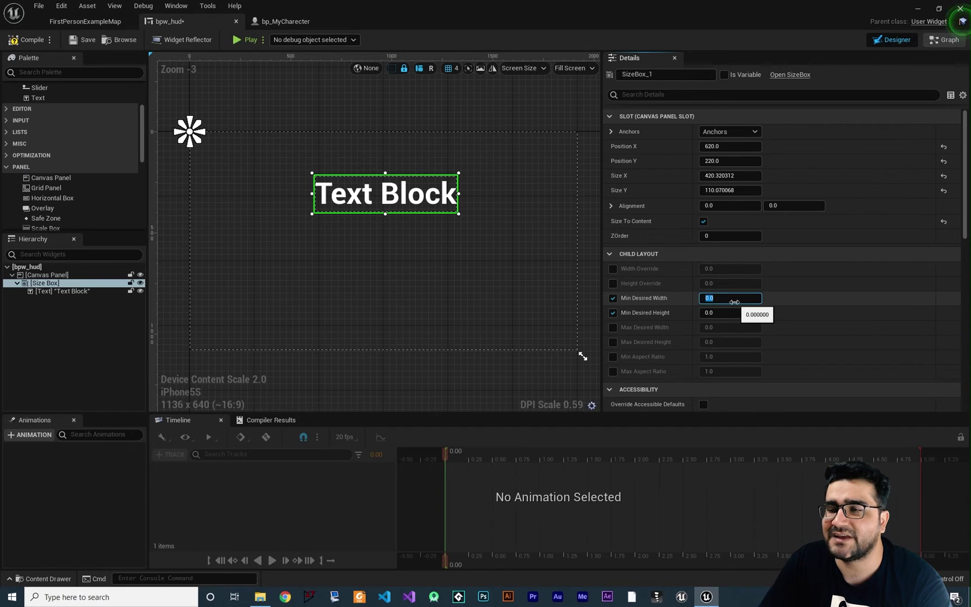
type("200")
key("Return")
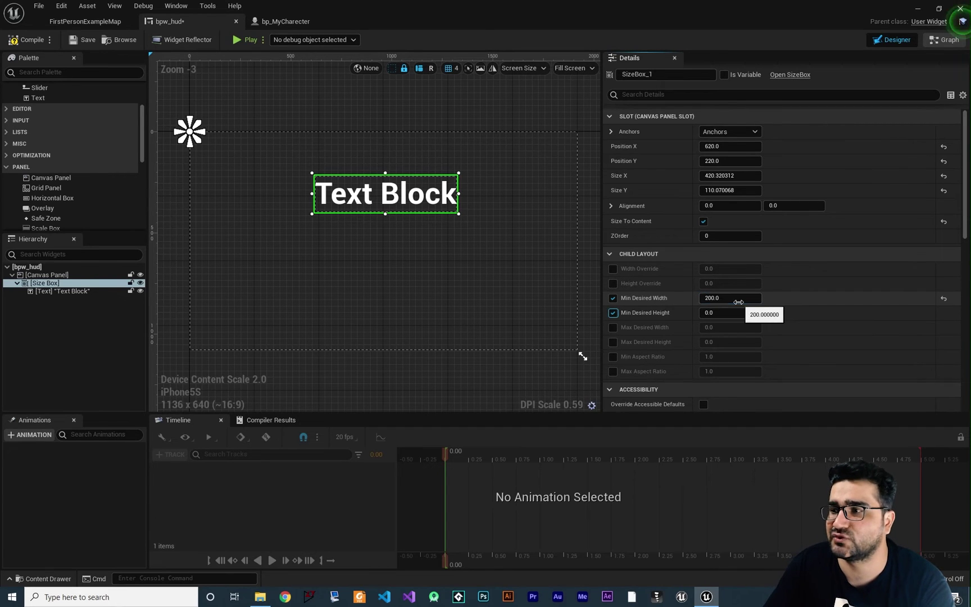
left_click(717, 313)
type("240")
key("Return")
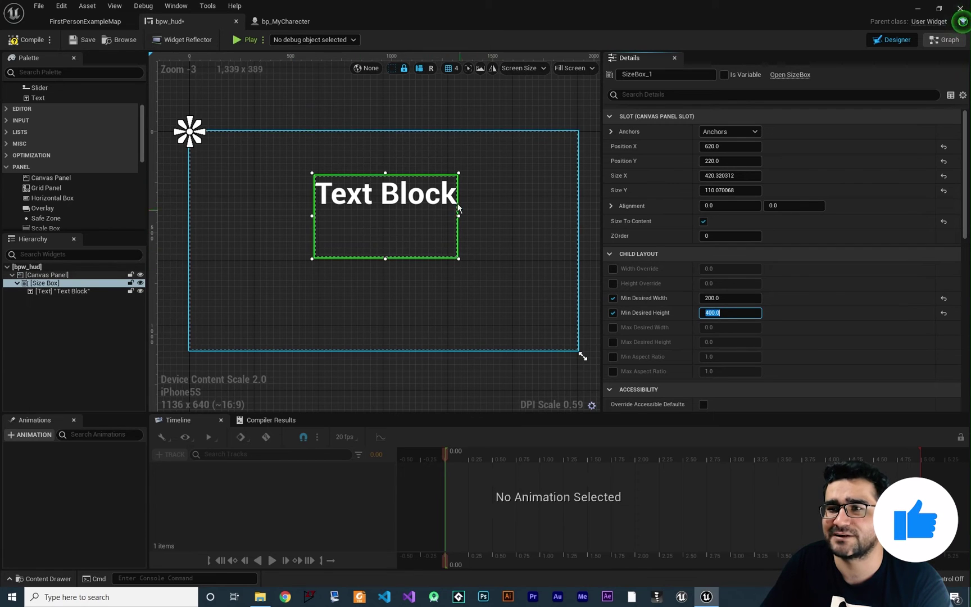
left_click(254, 39)
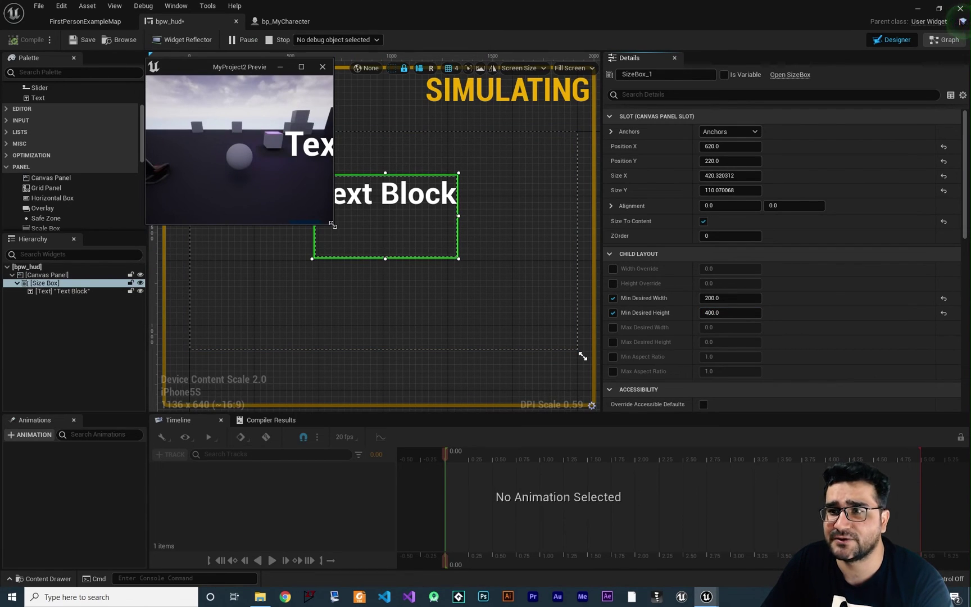
- Close the enlarged preview and set the Size Box anchors to the full-stretch preset
left_click_drag(333, 224, 450, 258)
left_click(440, 66)
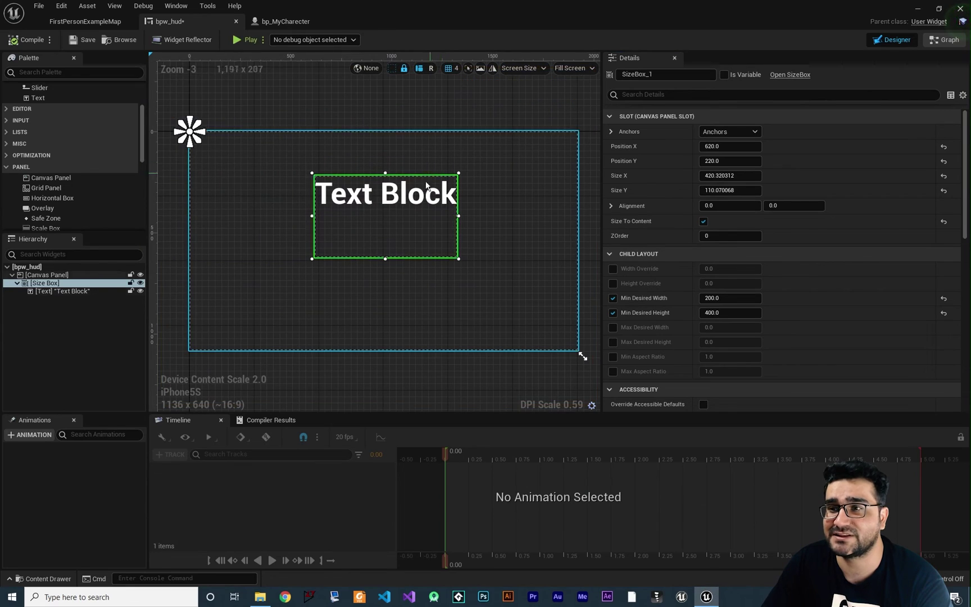
left_click(728, 132)
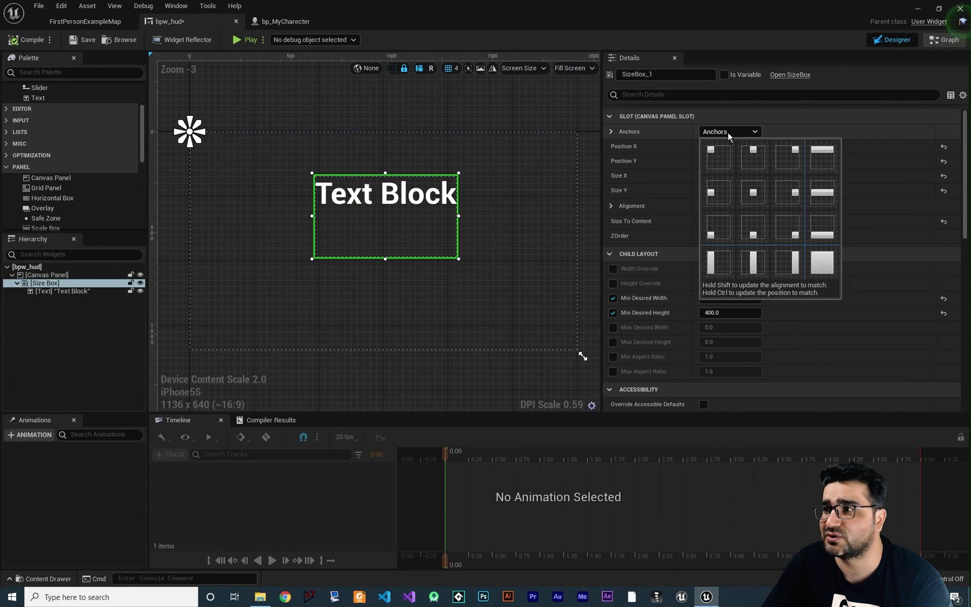
left_click(832, 263)
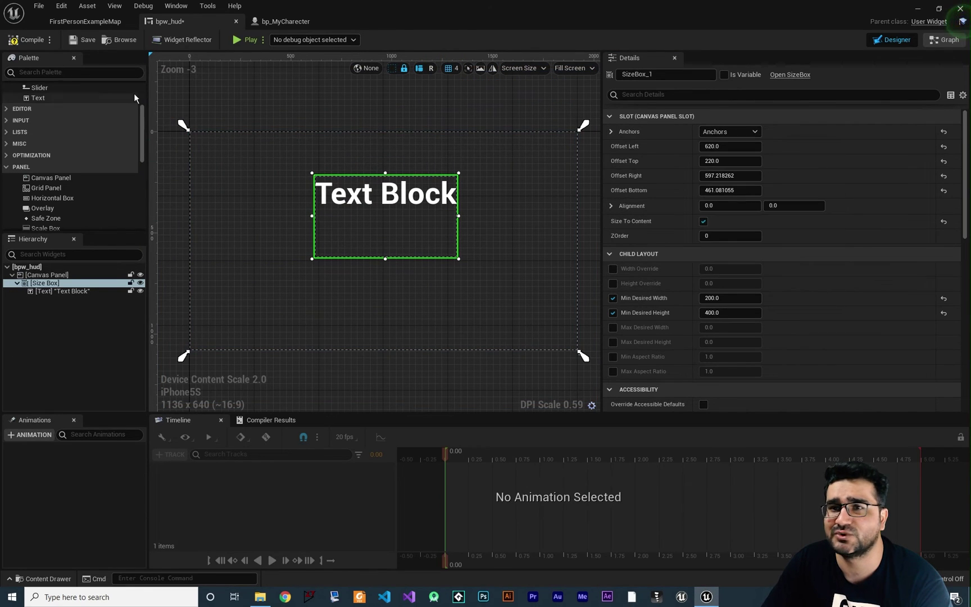
- Check the stretch-anchored Size Box in an enlarged play preview, then close it
left_click(247, 40)
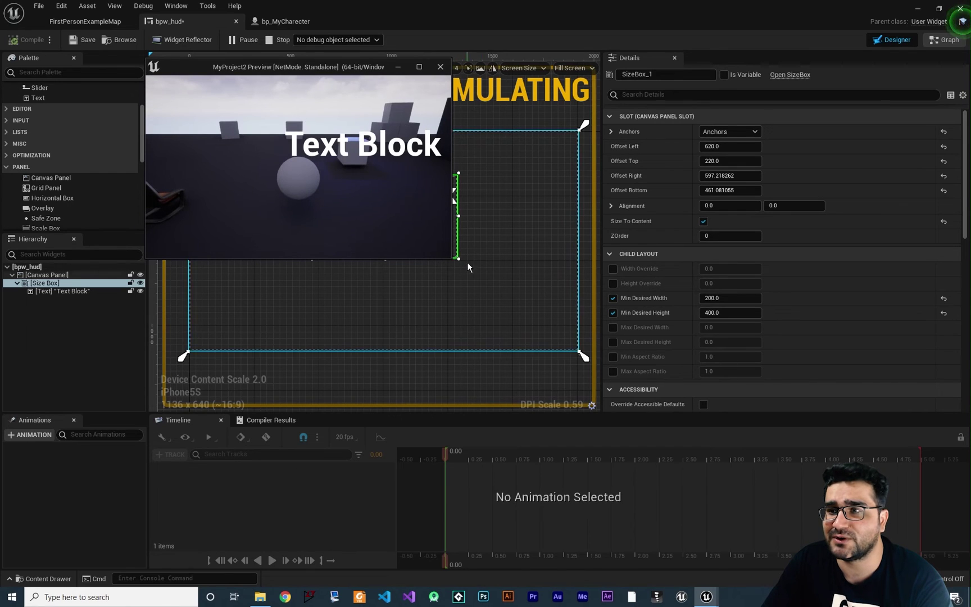
left_click_drag(452, 258, 899, 537)
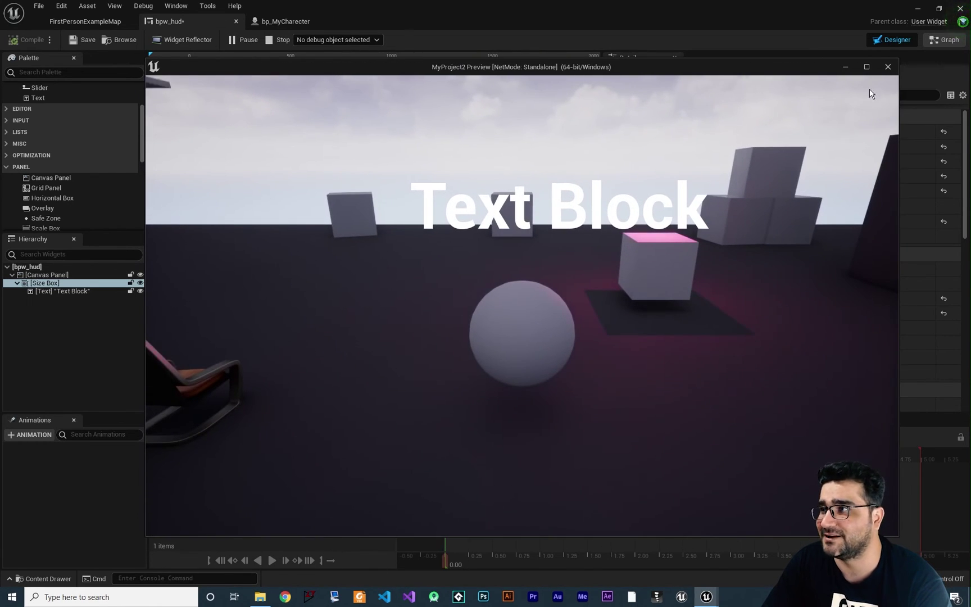
left_click(887, 67)
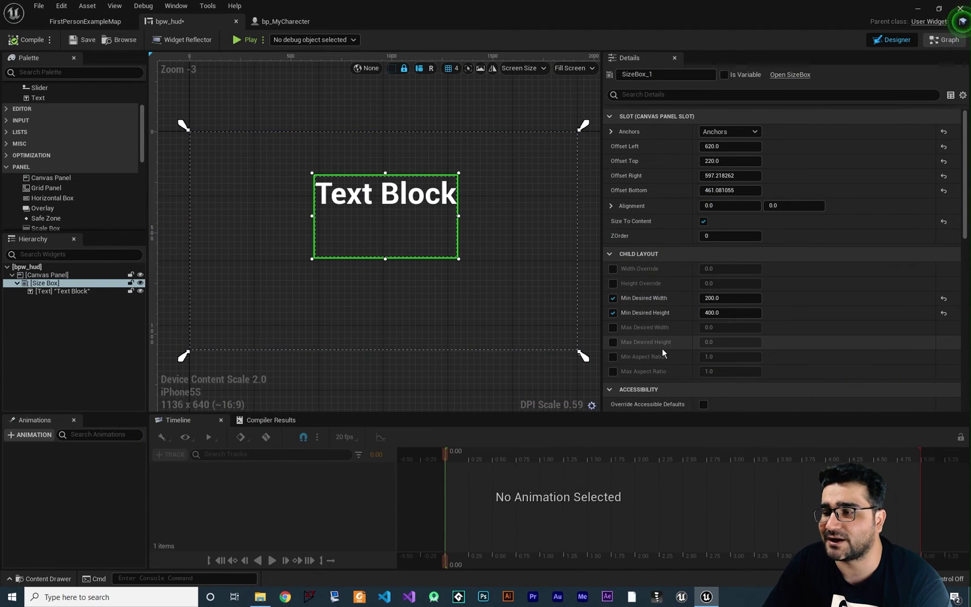
scroll(662, 348, "down", 1)
- Enable Max Desired Width 300 and Max Desired Height 400 on the Size Box
left_click(613, 311)
left_click(613, 325)
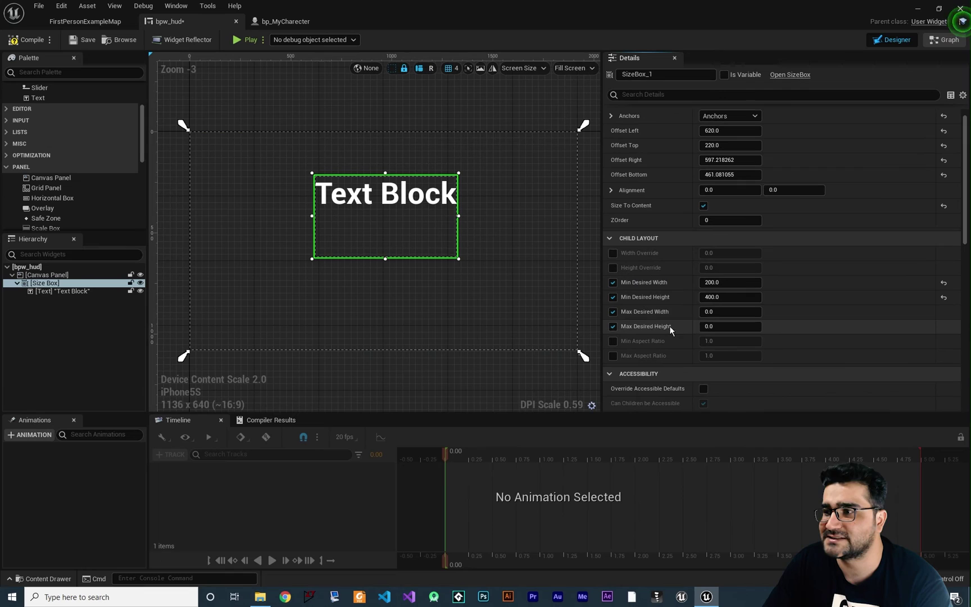
left_click(727, 312)
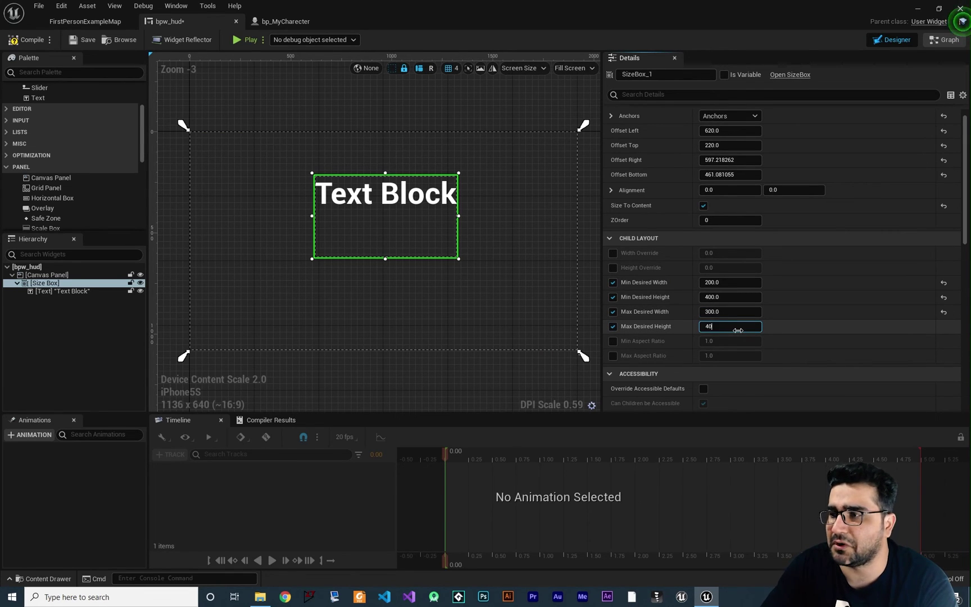
- Test the capped Size Box in a play preview, resizing and repositioning the window
left_click(246, 39)
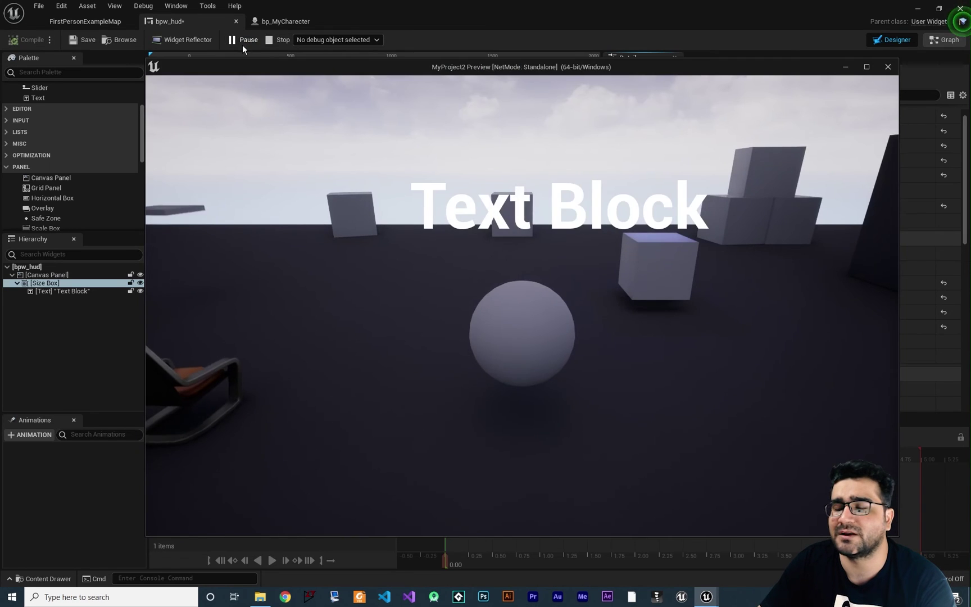
mouse_move(966, 570)
left_mouse_down()
mouse_move(773, 499)
mouse_move(556, 381)
mouse_move(912, 526)
mouse_move(969, 583)
left_mouse_up()
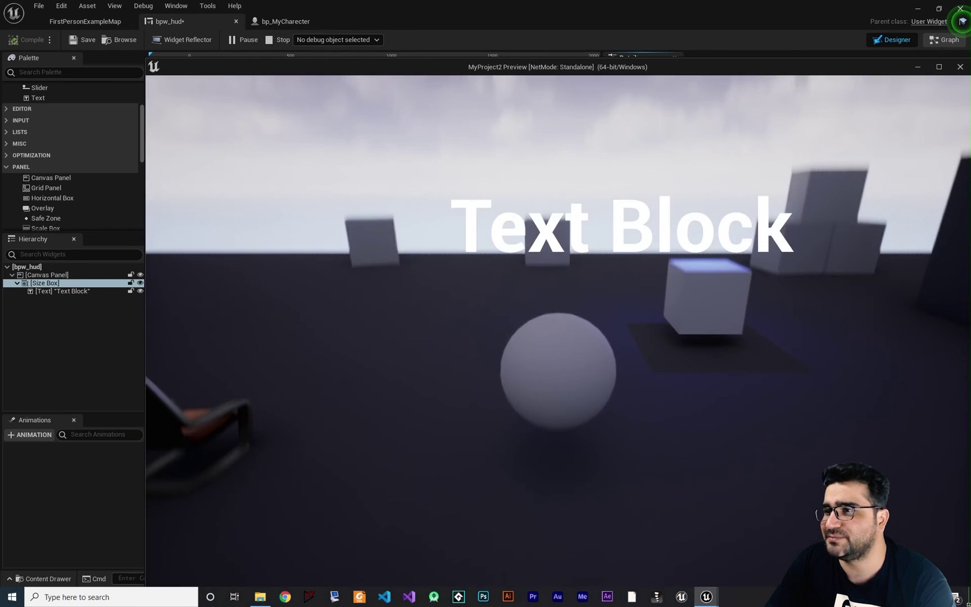
left_click_drag(150, 65, 110, 81)
left_click_drag(82, 49, 343, 167)
left_click(761, 167)
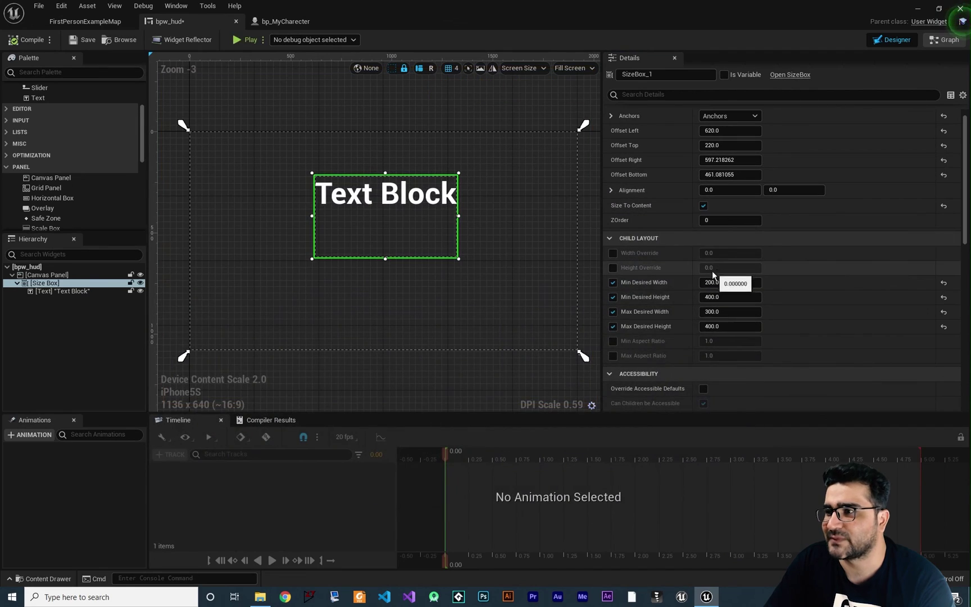